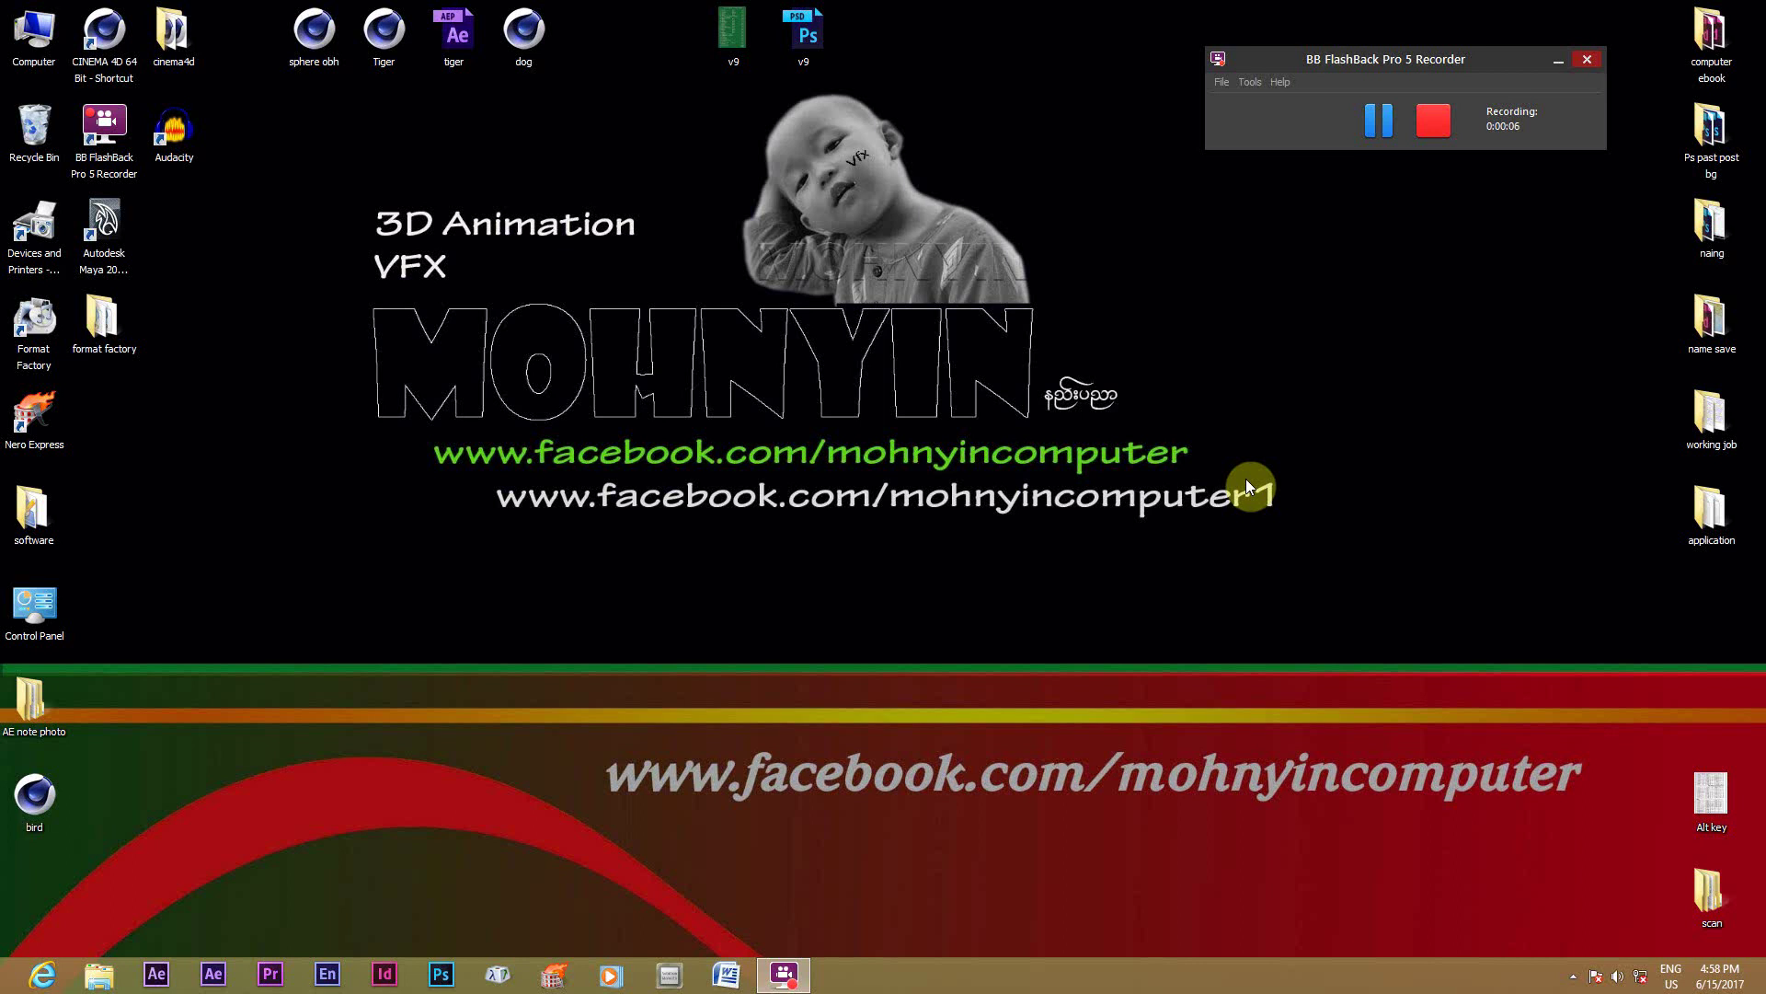
Launch Cinema 4D Studio R14 from the desktop shortcut into an empty scene.
double_click(109, 35)
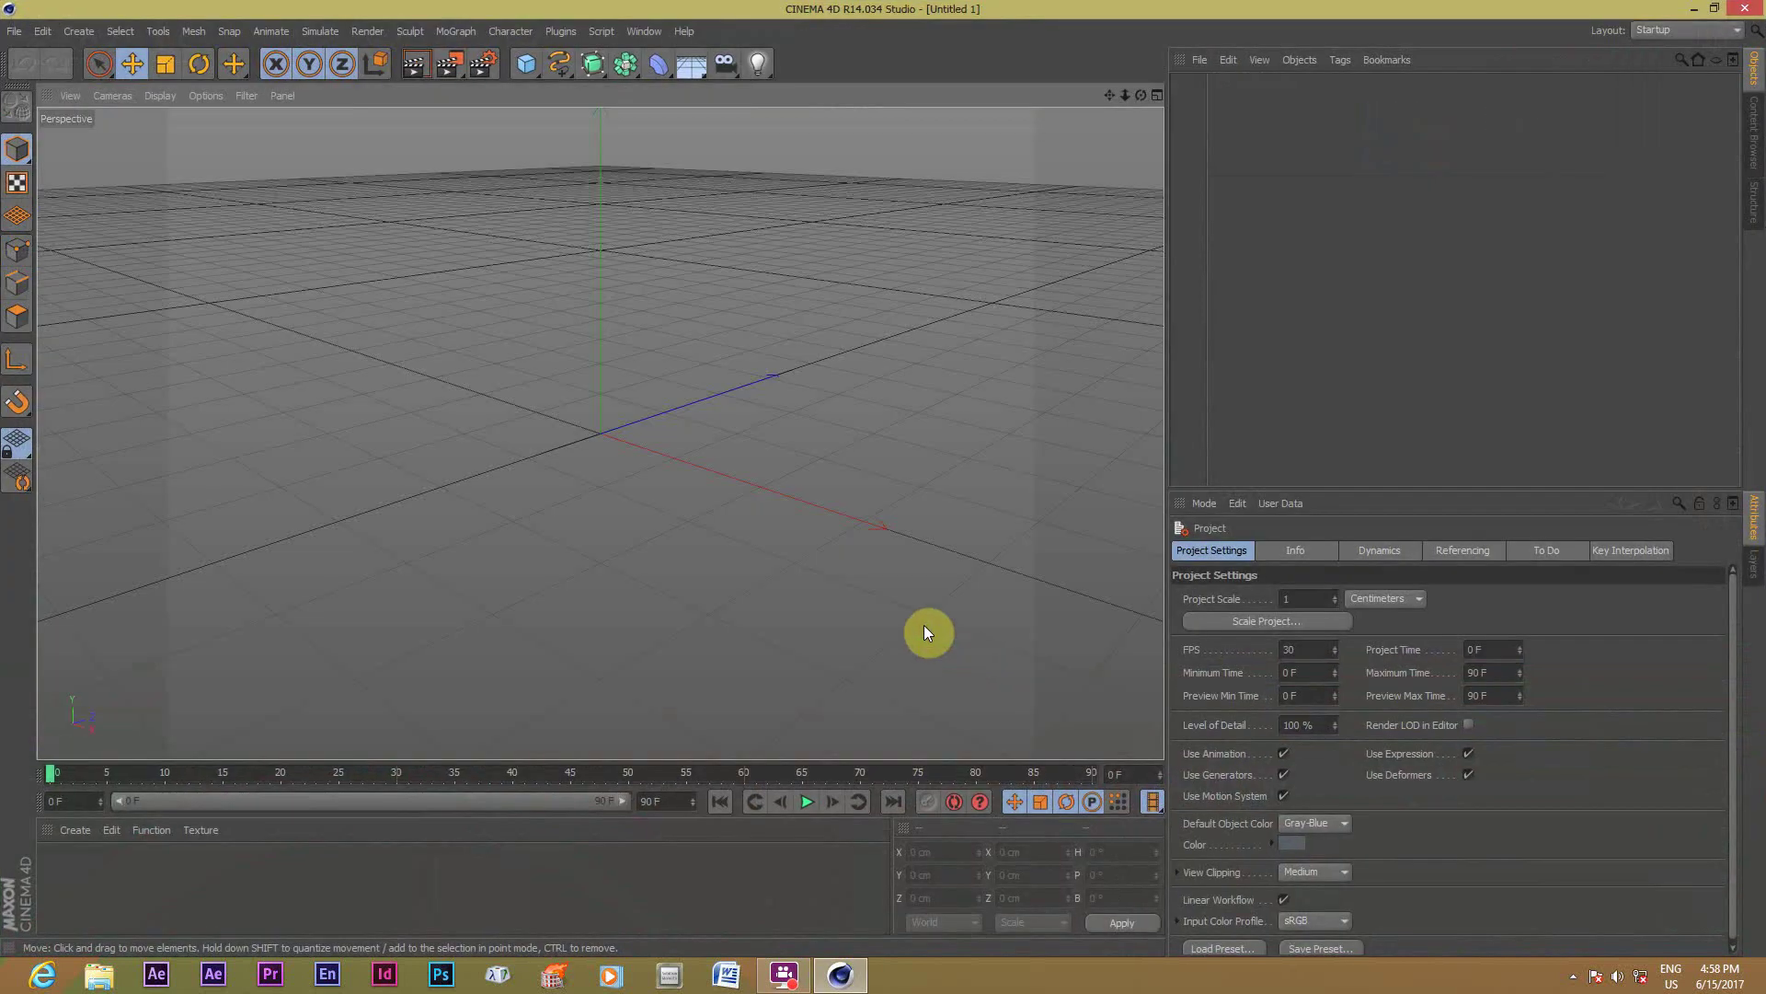
Add a cube primitive and stretch it upward into a 461.404 cm tall block.
left_click(661, 69)
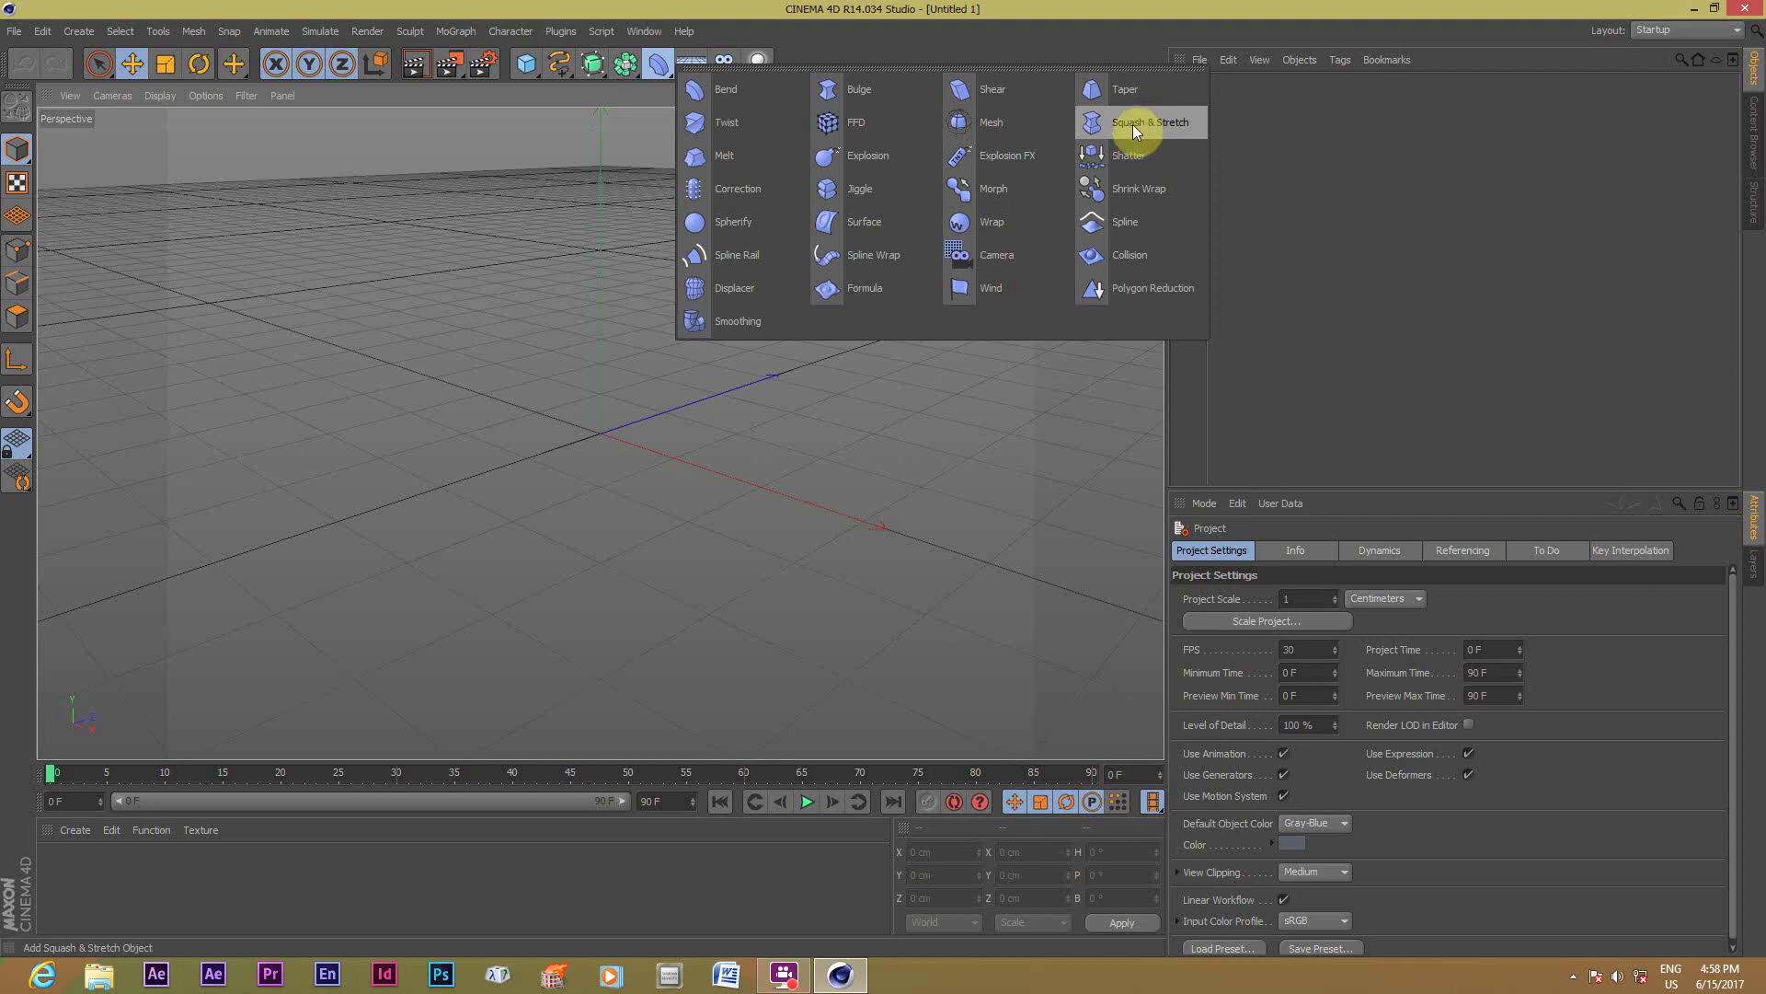
left_click(547, 310)
left_click(526, 69)
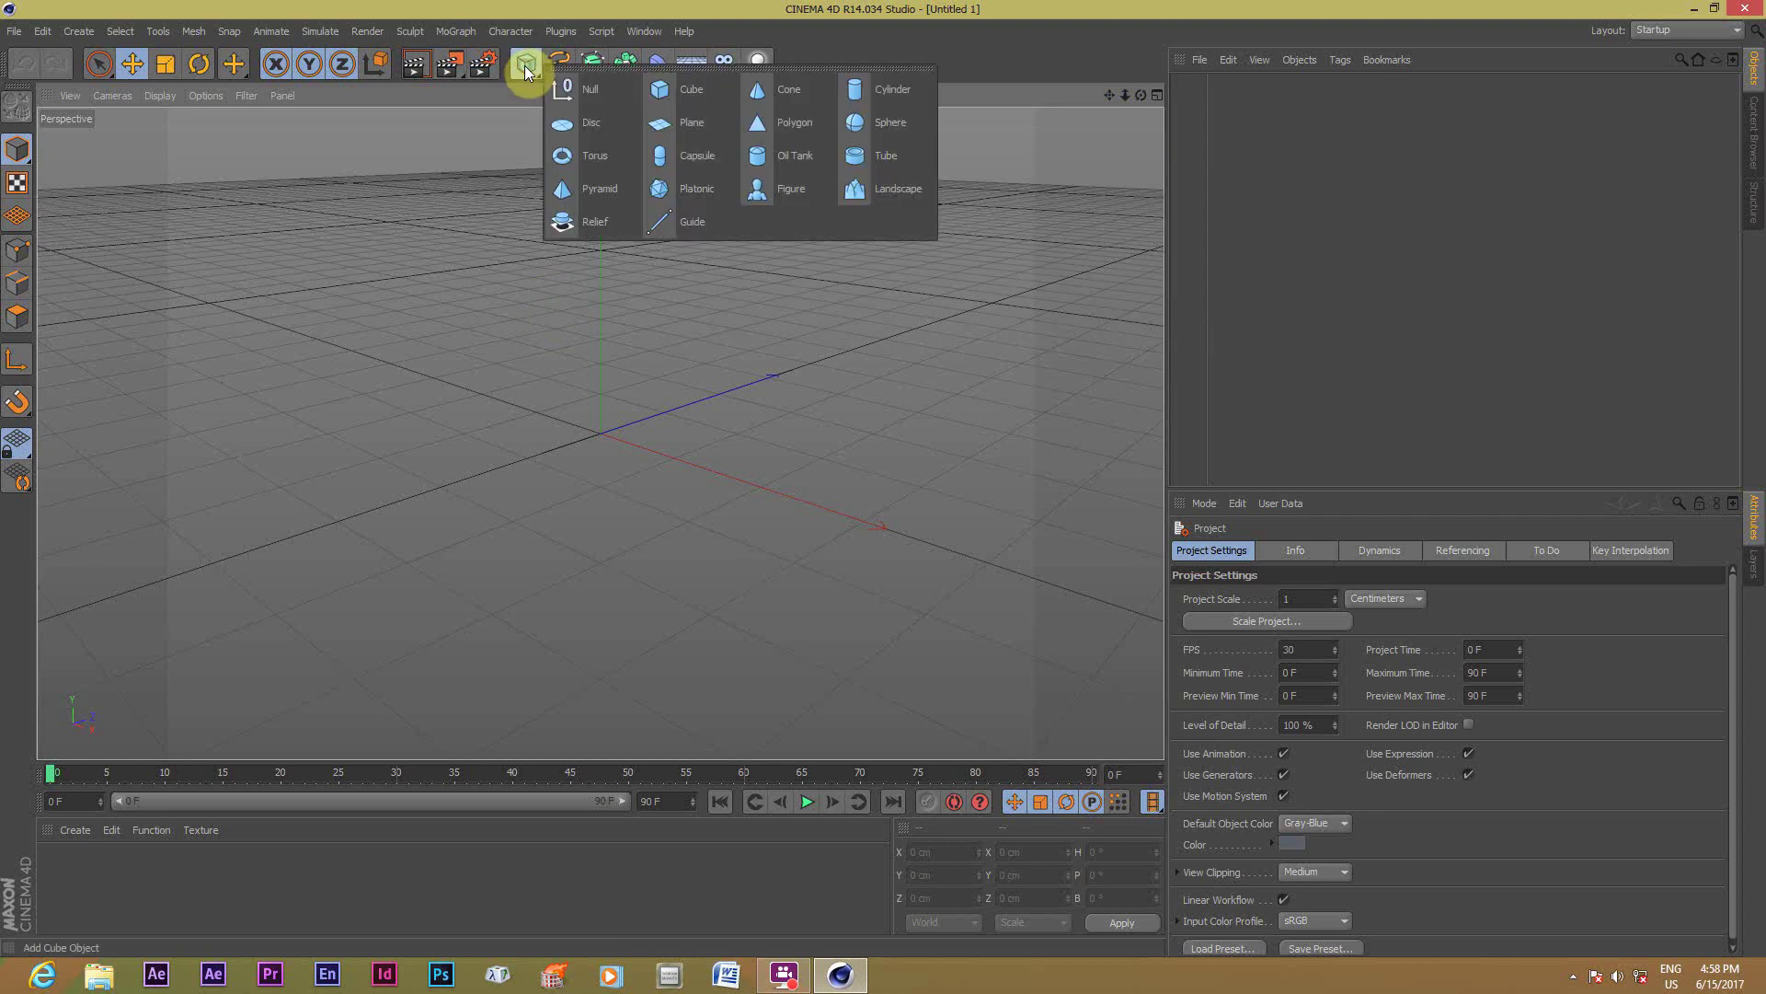
left_click(686, 91)
mouse_move(607, 333)
left_mouse_down()
mouse_move(600, 202)
mouse_move(605, 241)
left_mouse_up()
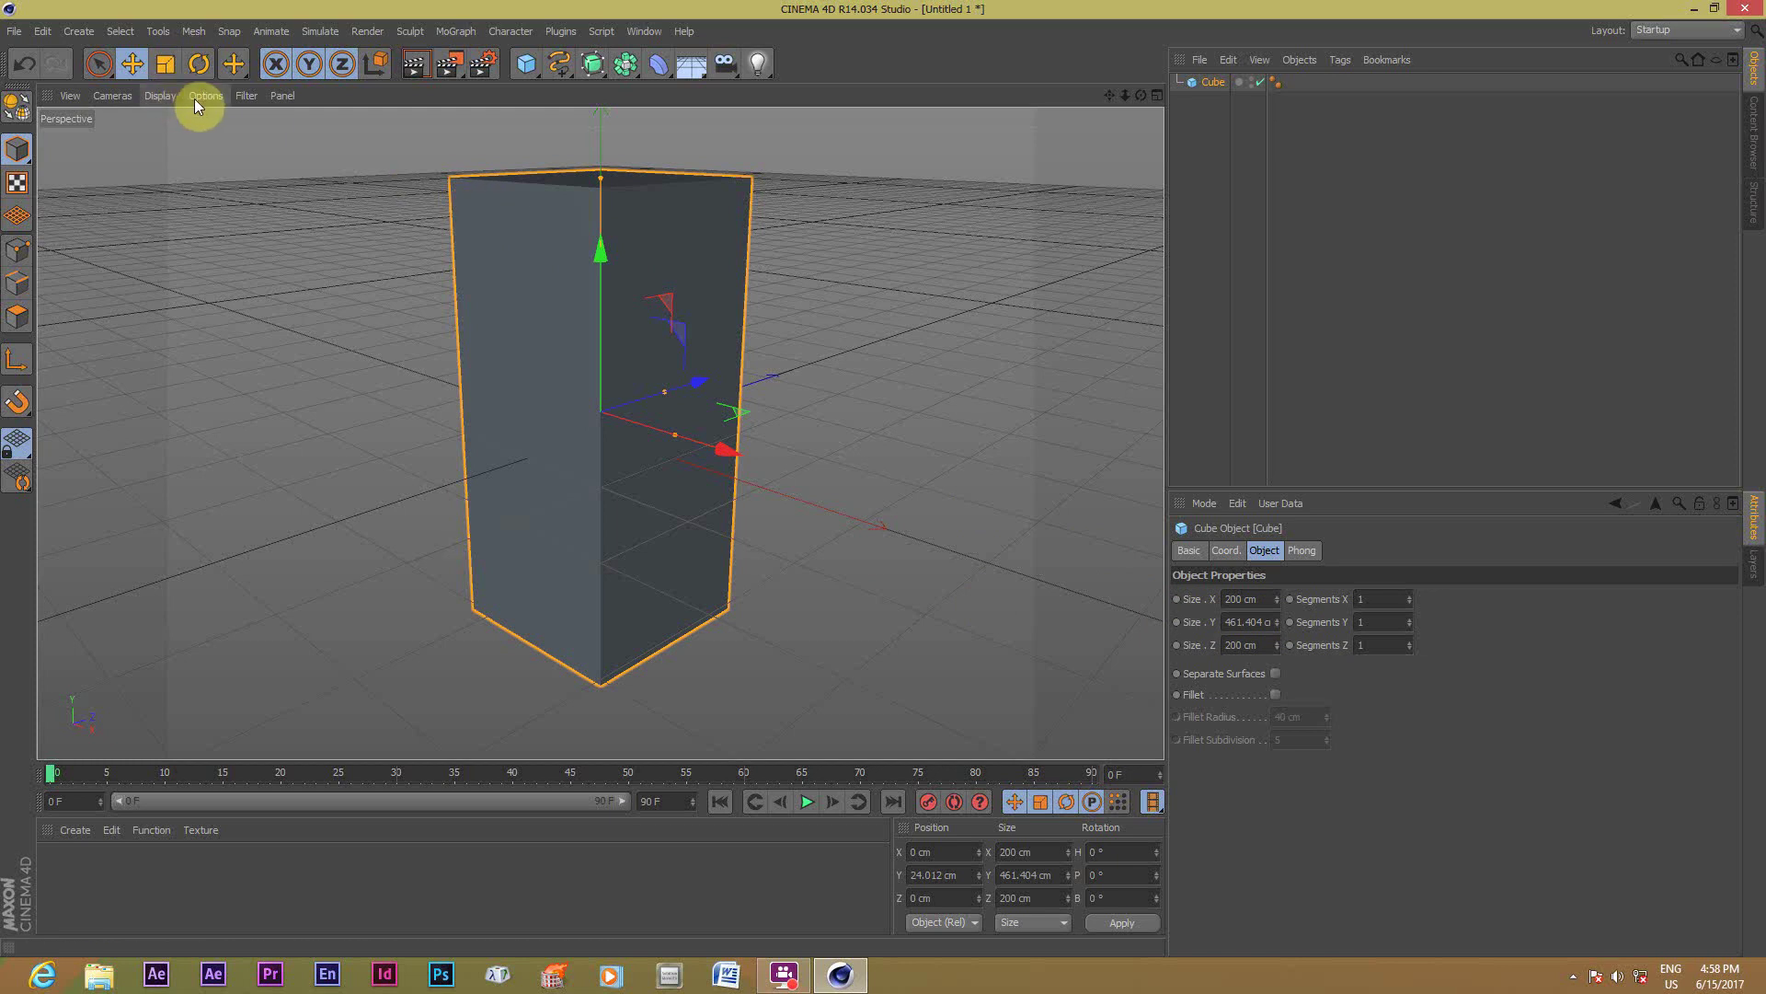
Show Gouraud Shading (Lines) and give the cube 11 segments in X, Y and Z.
left_click(154, 98)
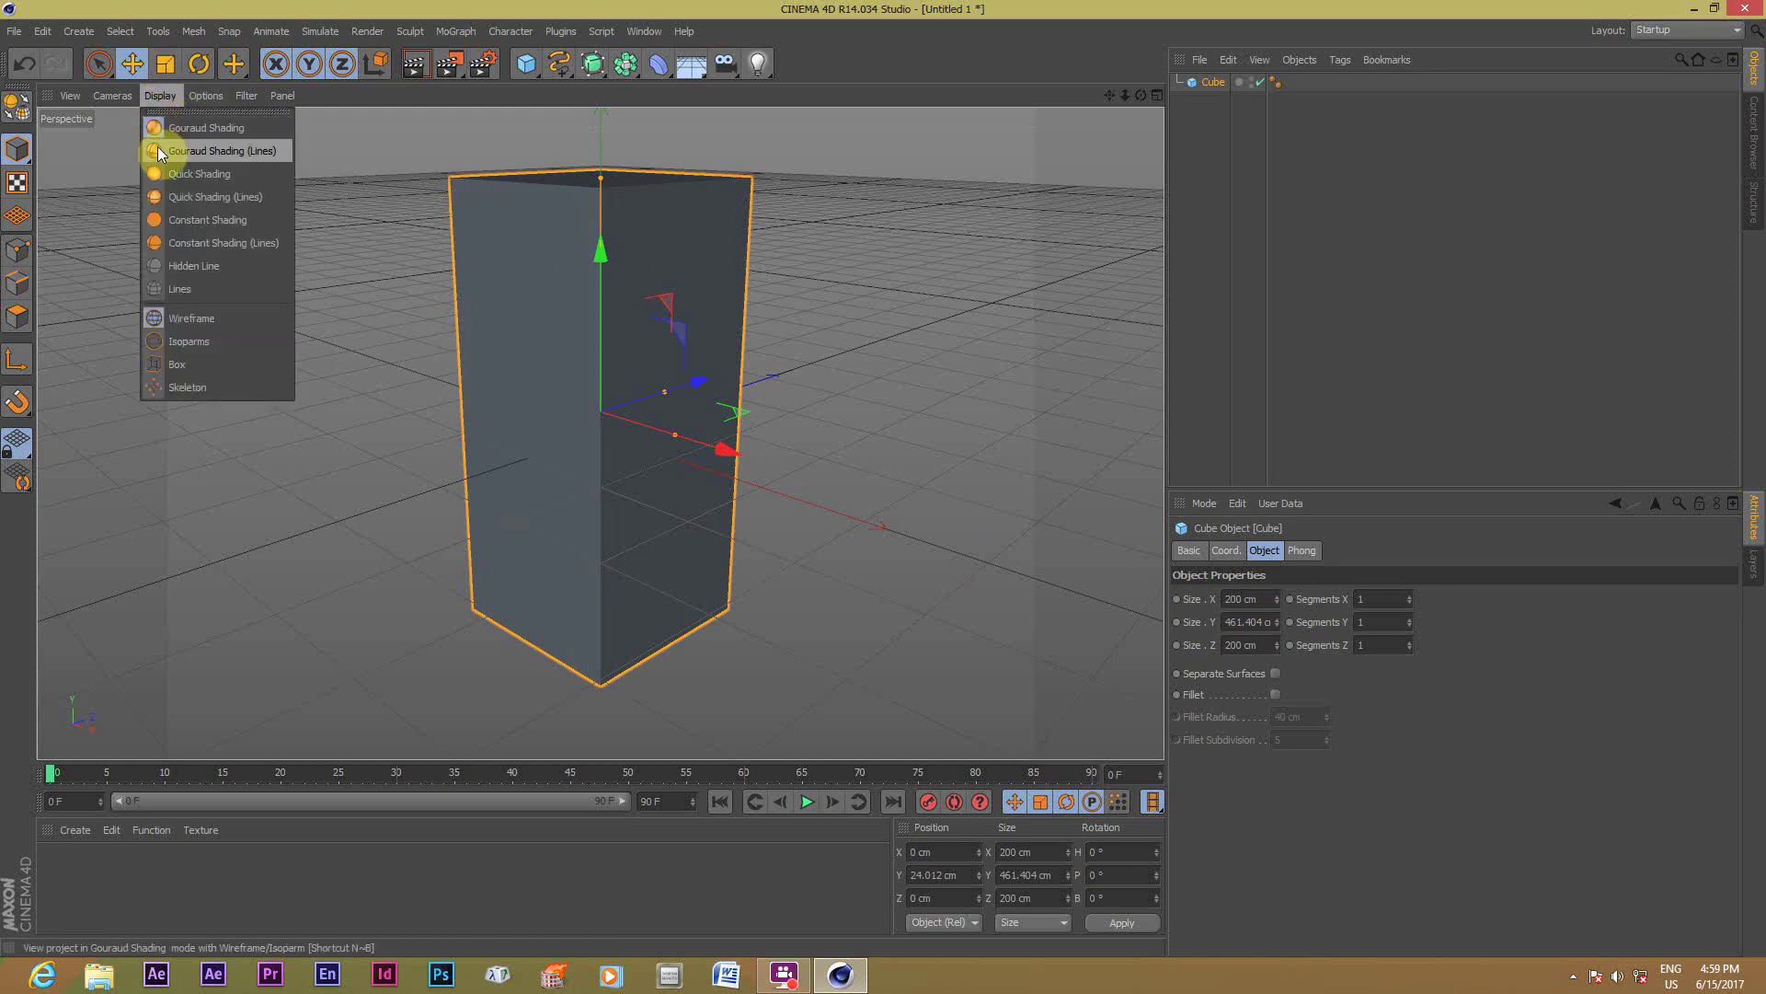
left_click(203, 268)
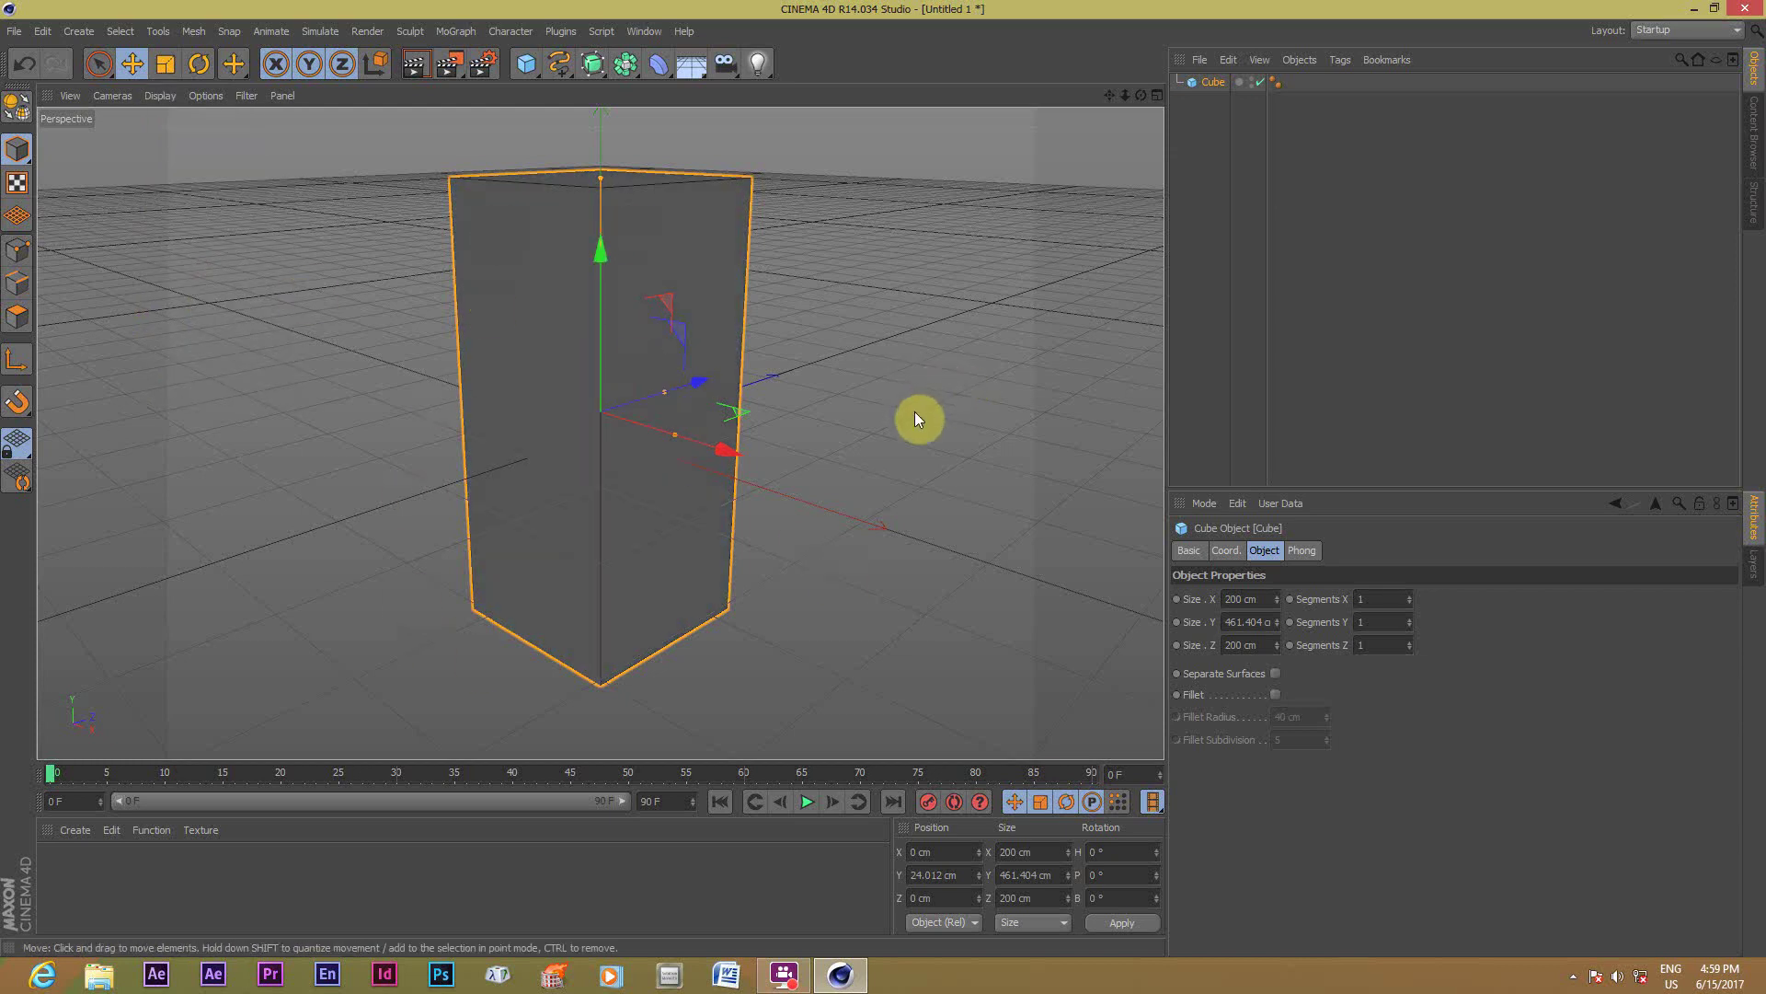
left_click(1390, 599)
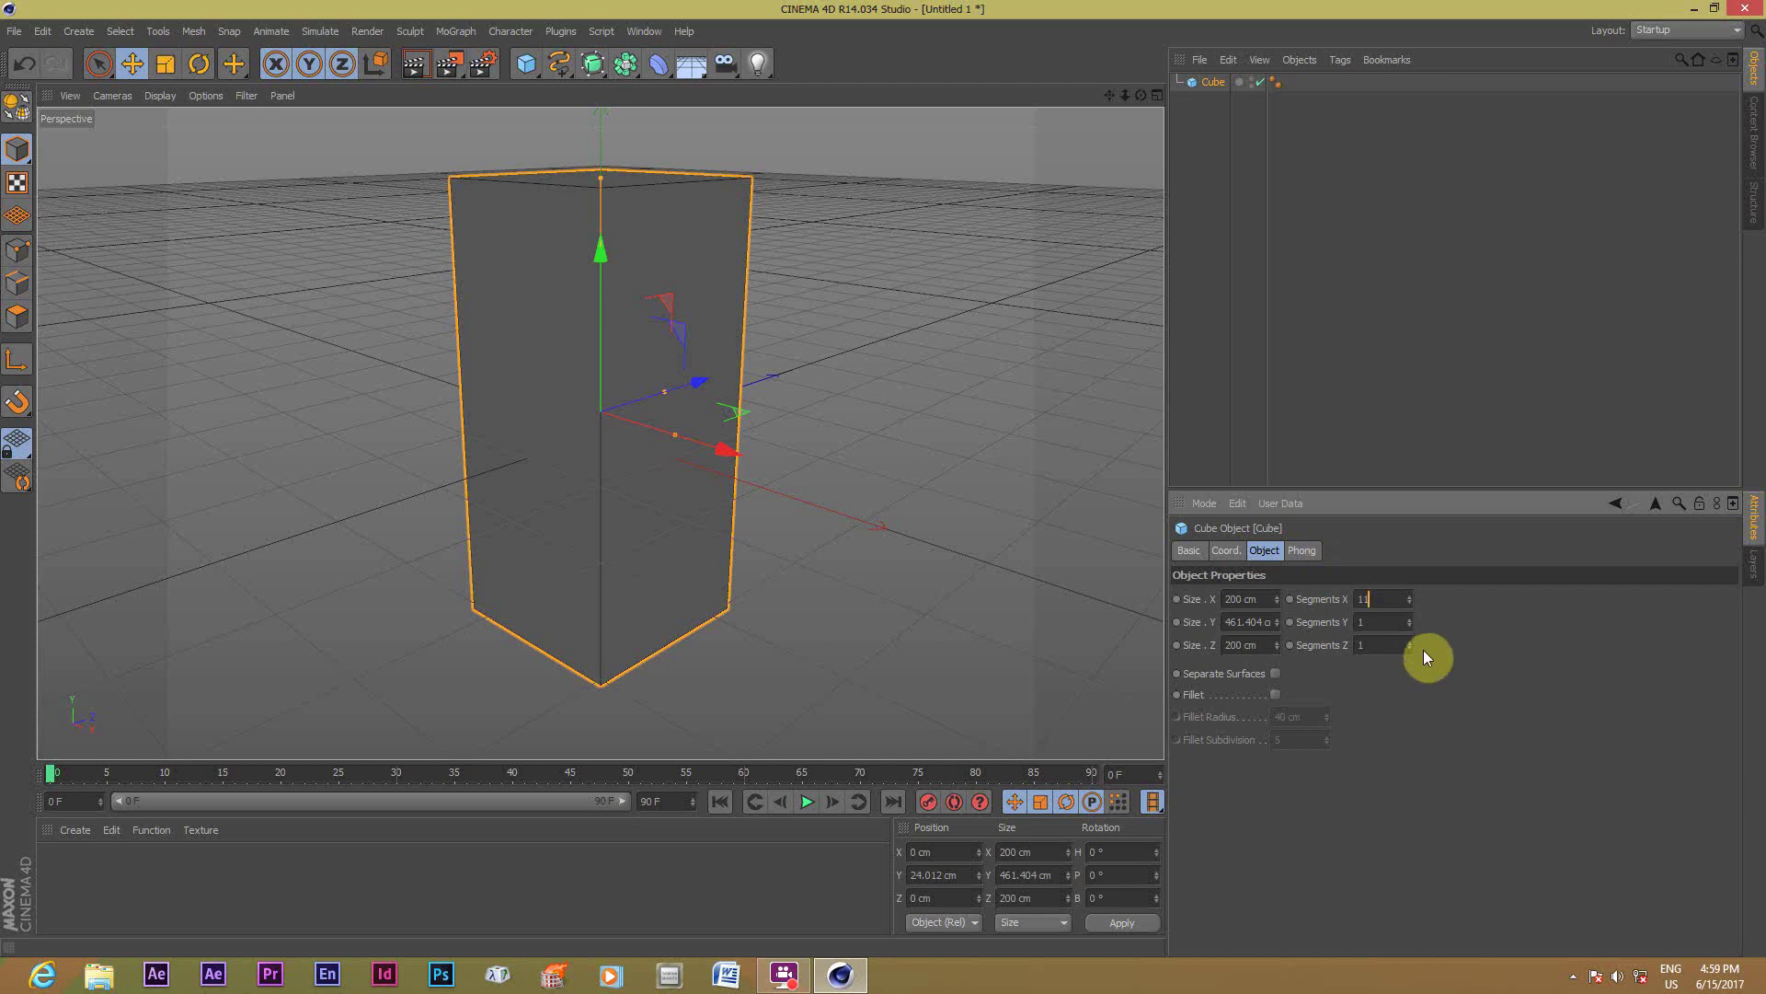
type("1")
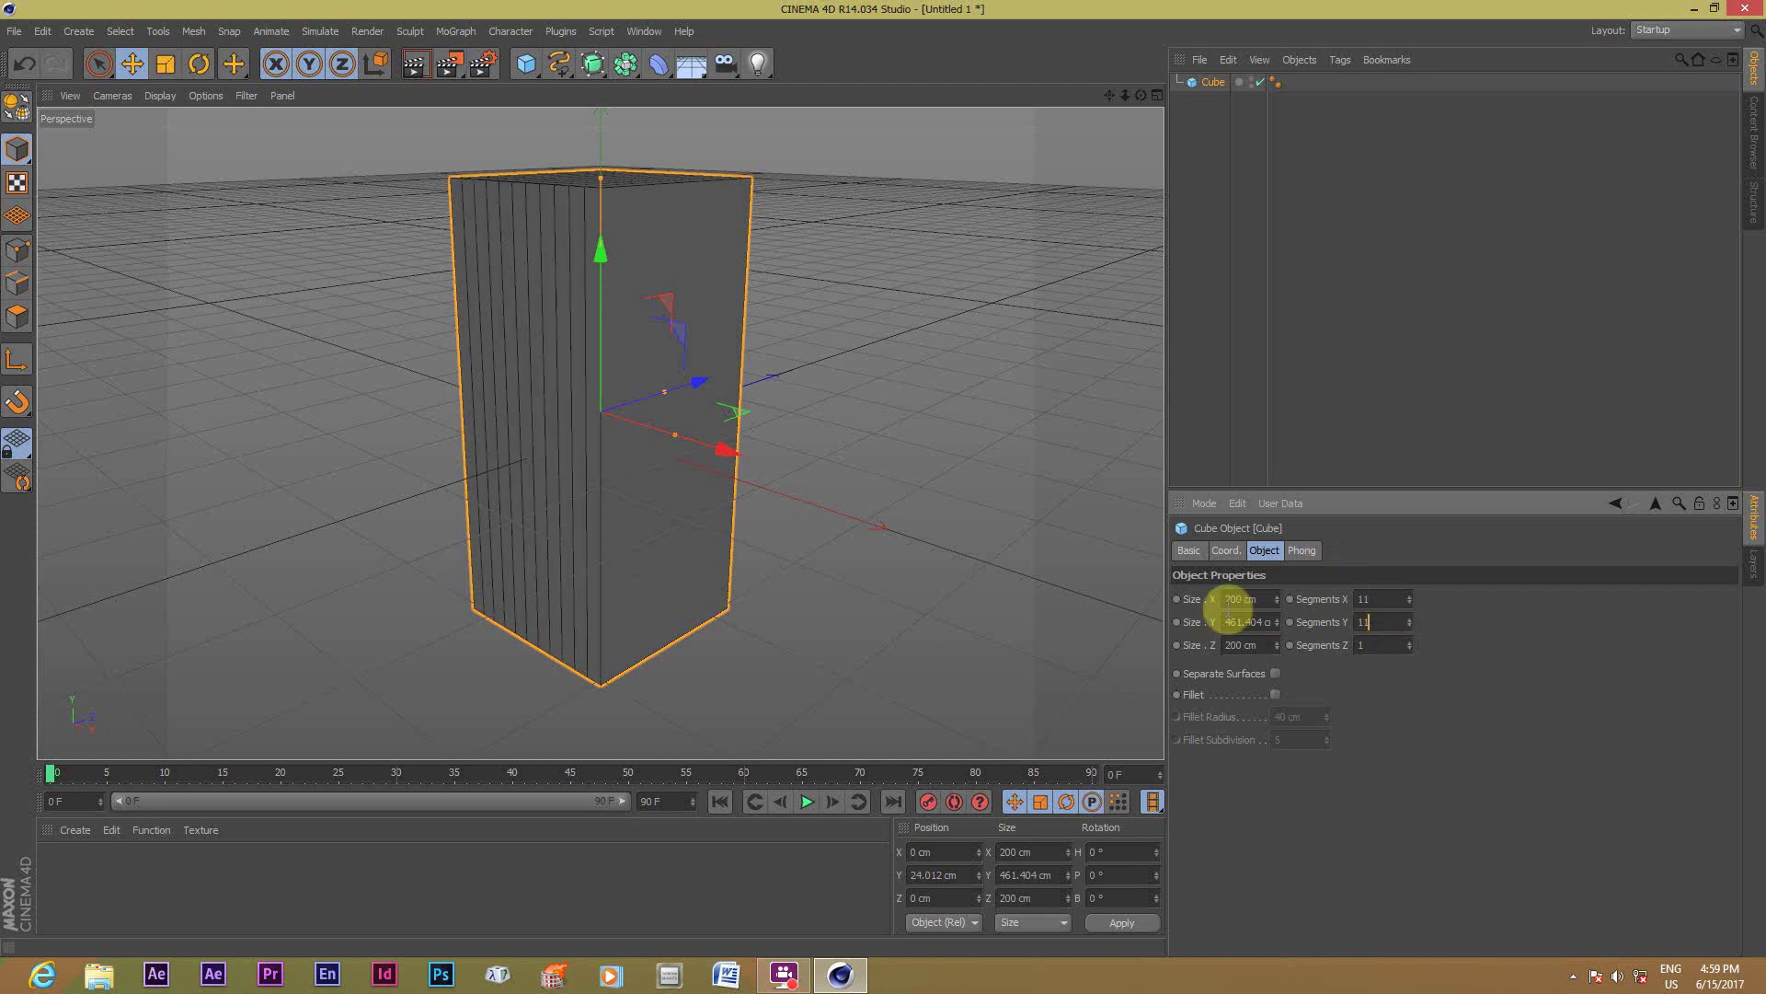
left_click(1380, 645)
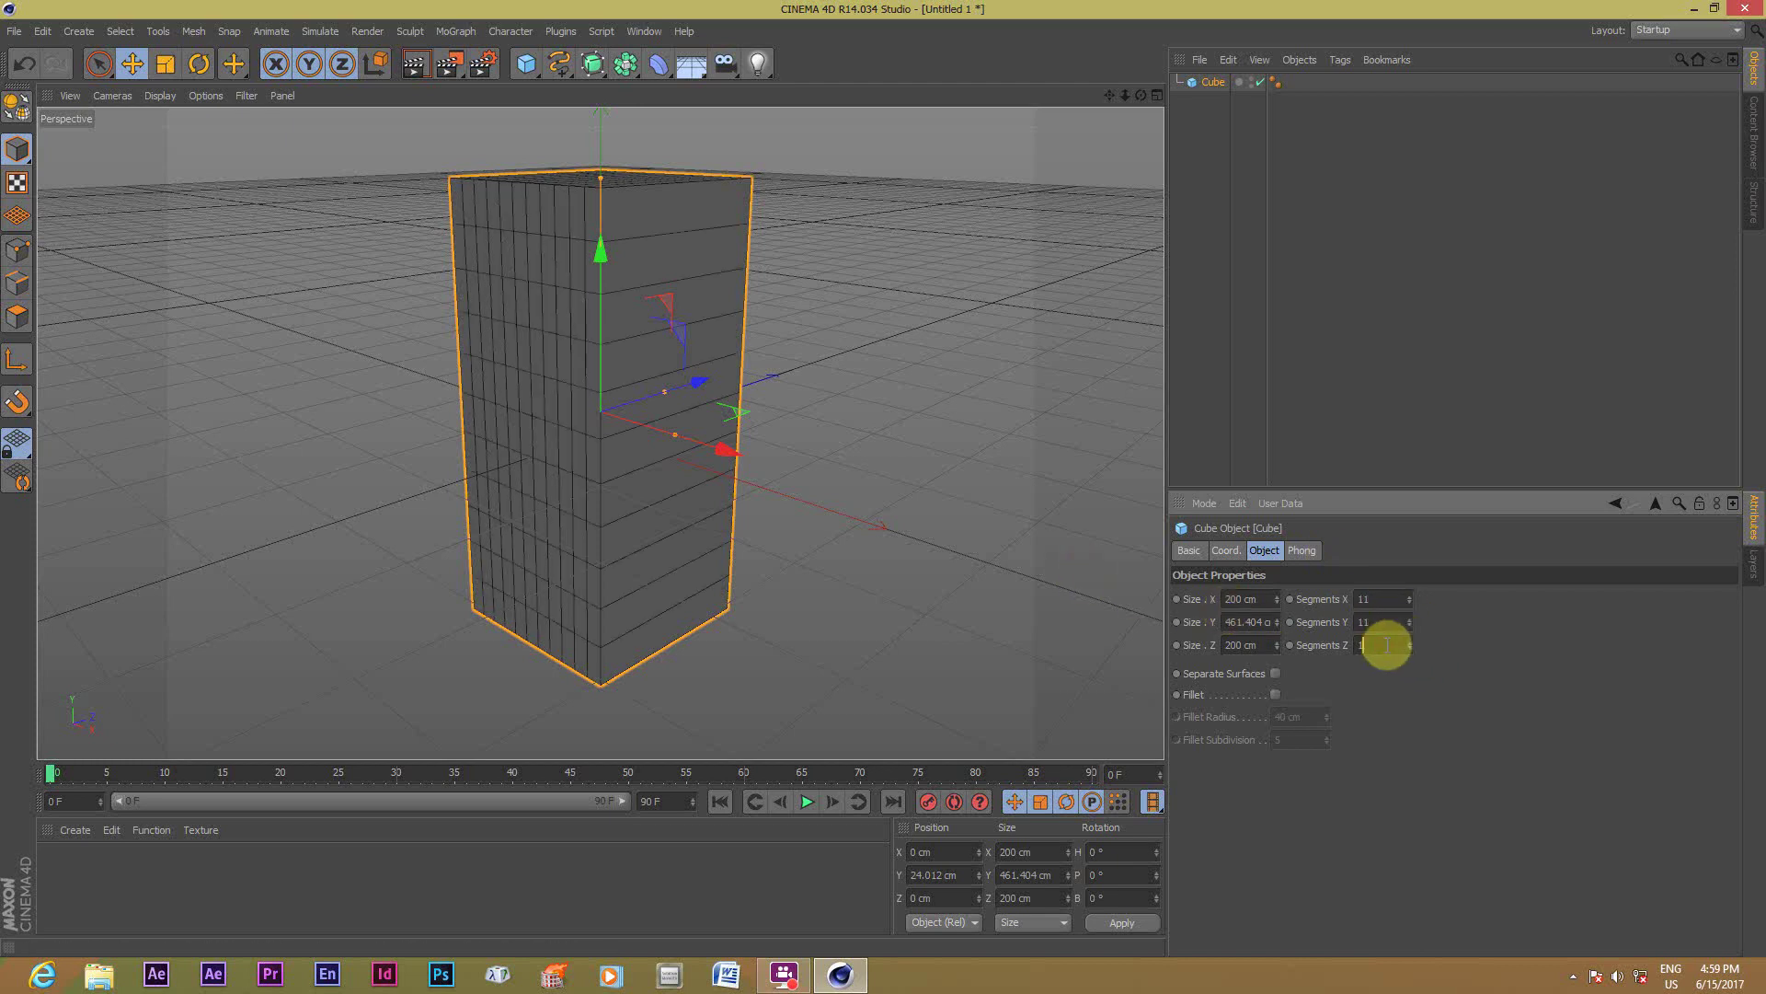
key("Return")
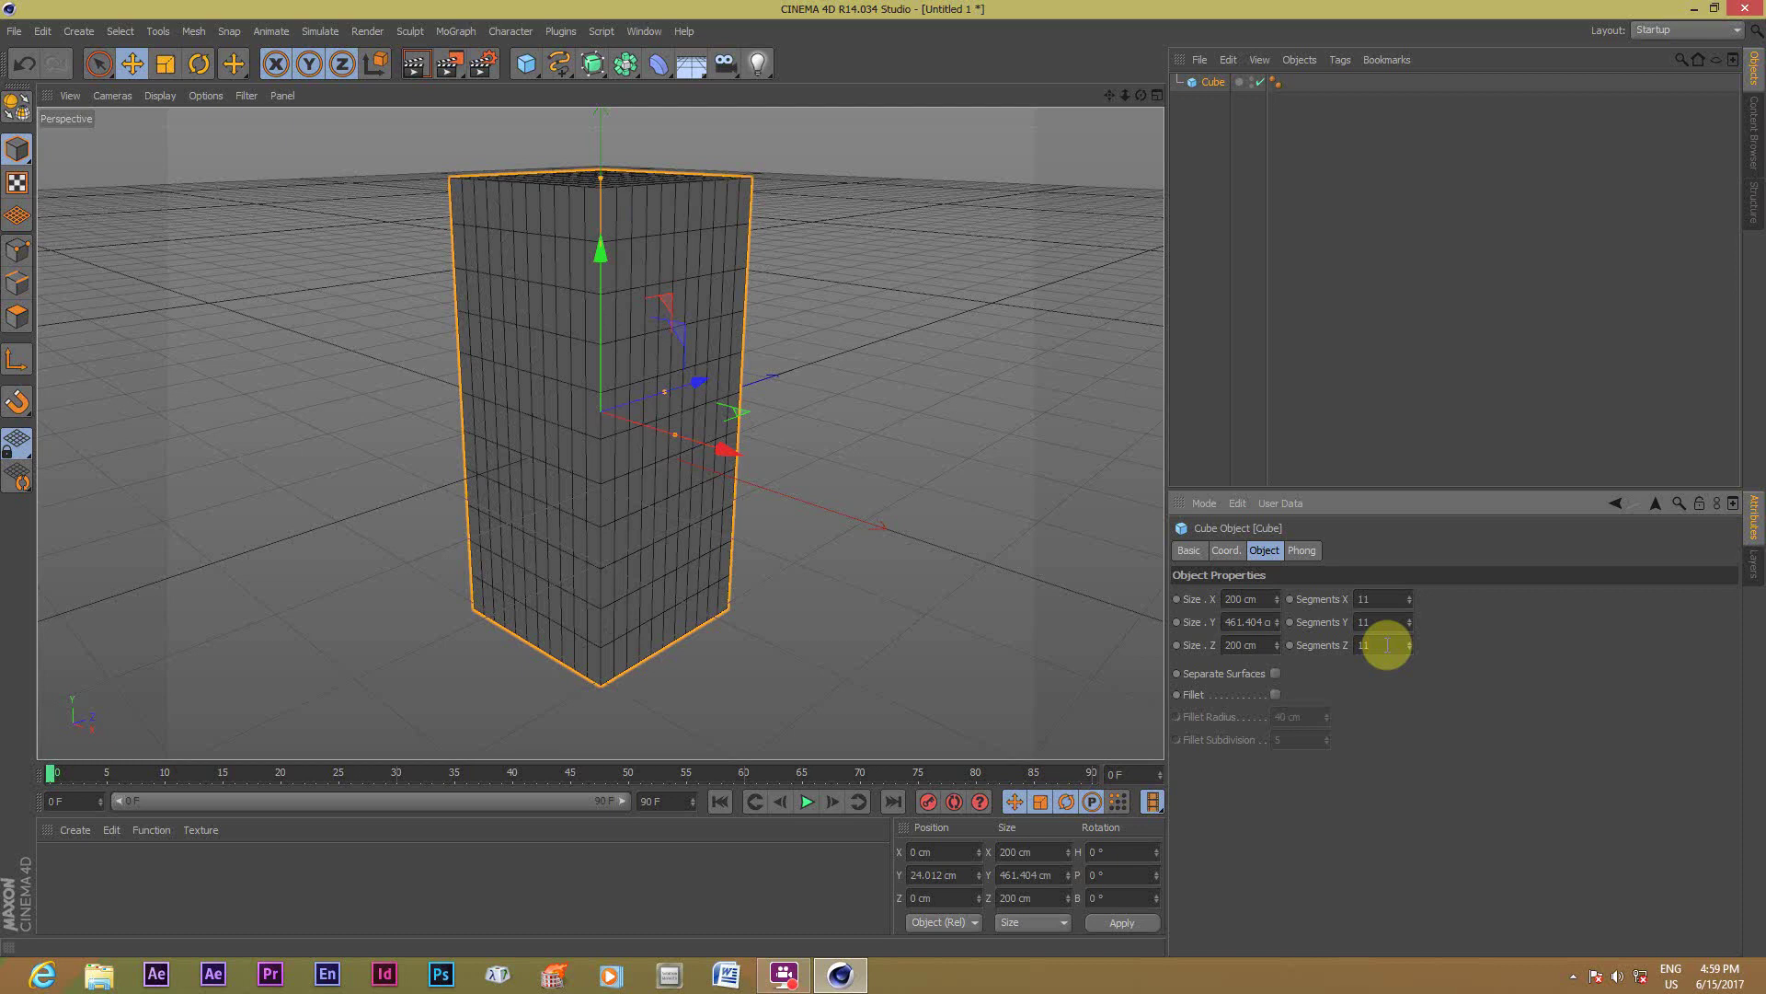
left_click(773, 338)
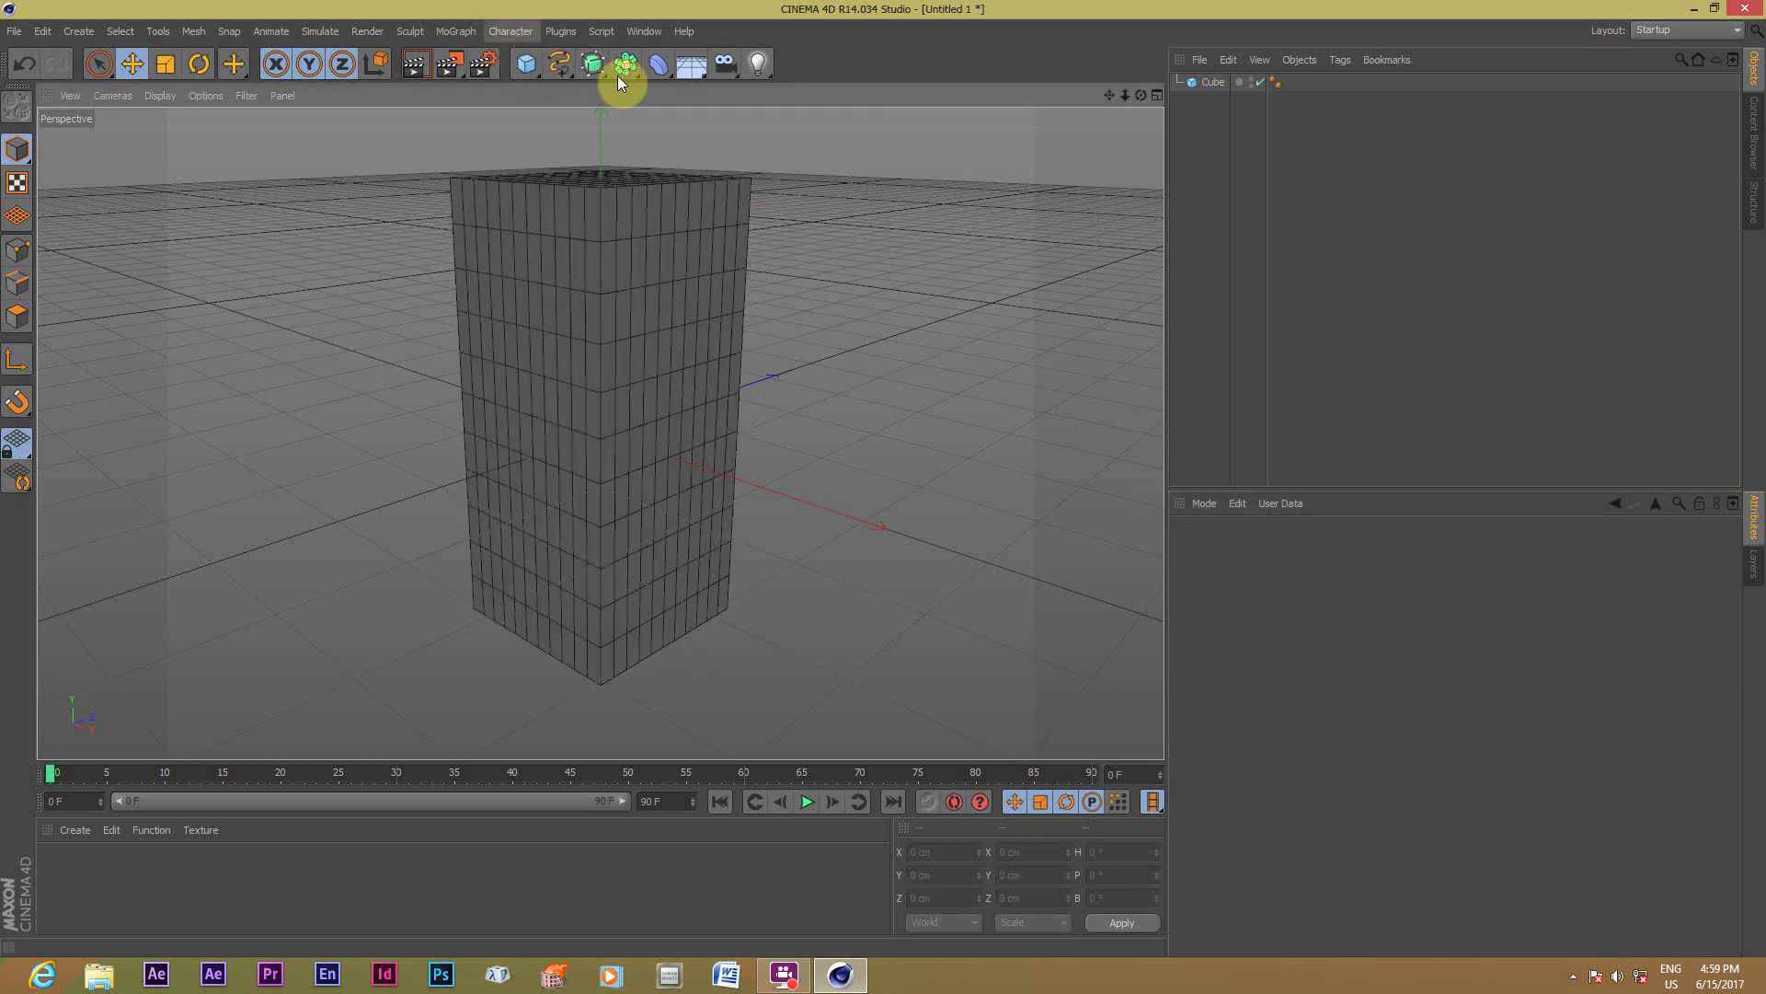
Add a Squash & Stretch deformer and move it along Z beside the cube.
left_click(657, 73)
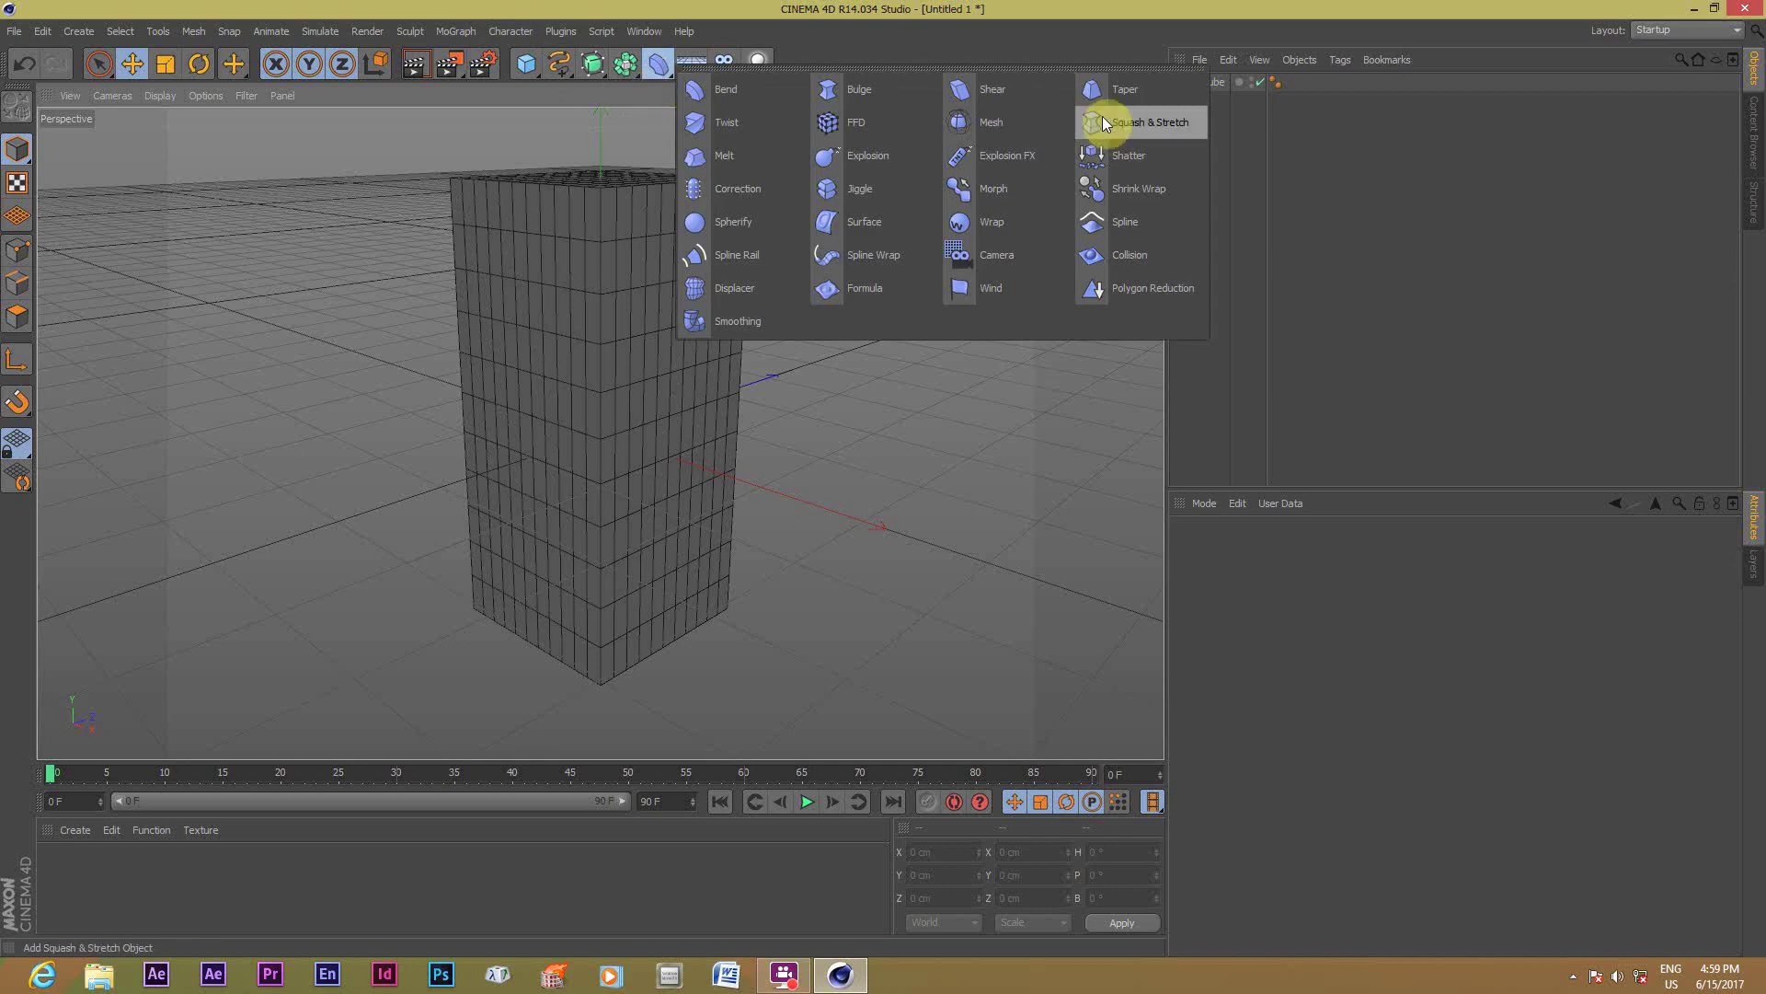
left_click(1150, 123)
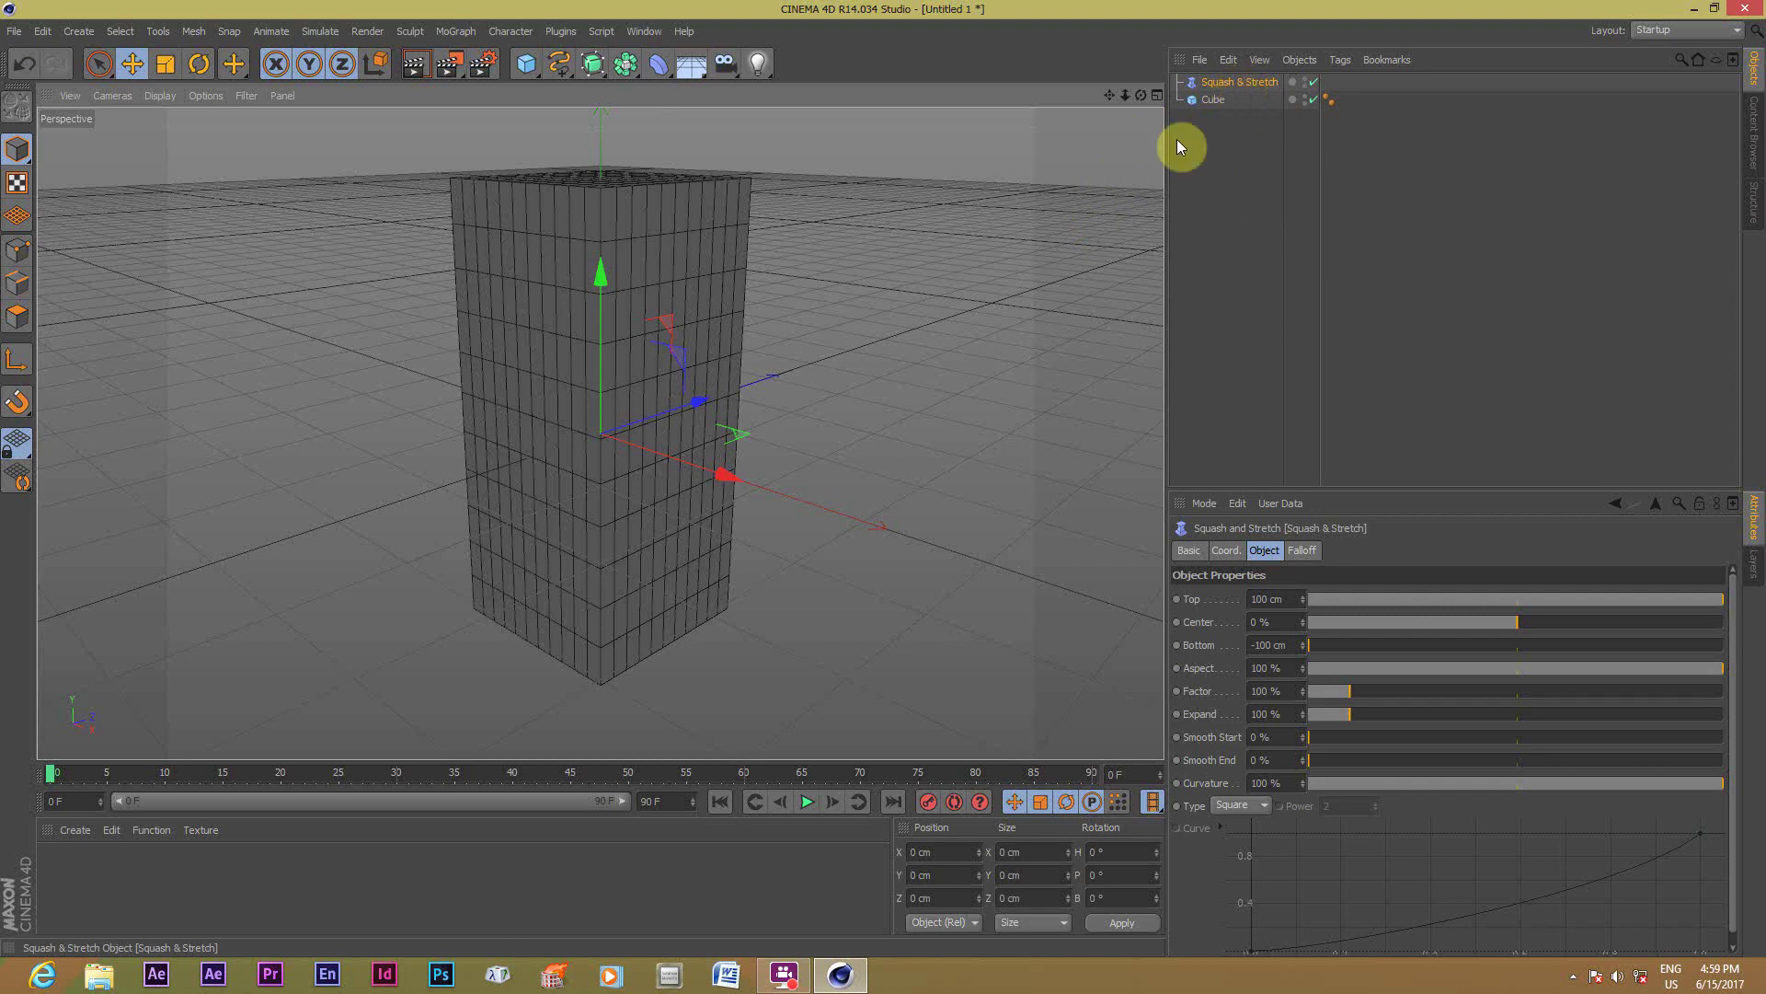
mouse_move(693, 396)
left_mouse_down()
mouse_move(582, 439)
mouse_move(485, 405)
left_mouse_up()
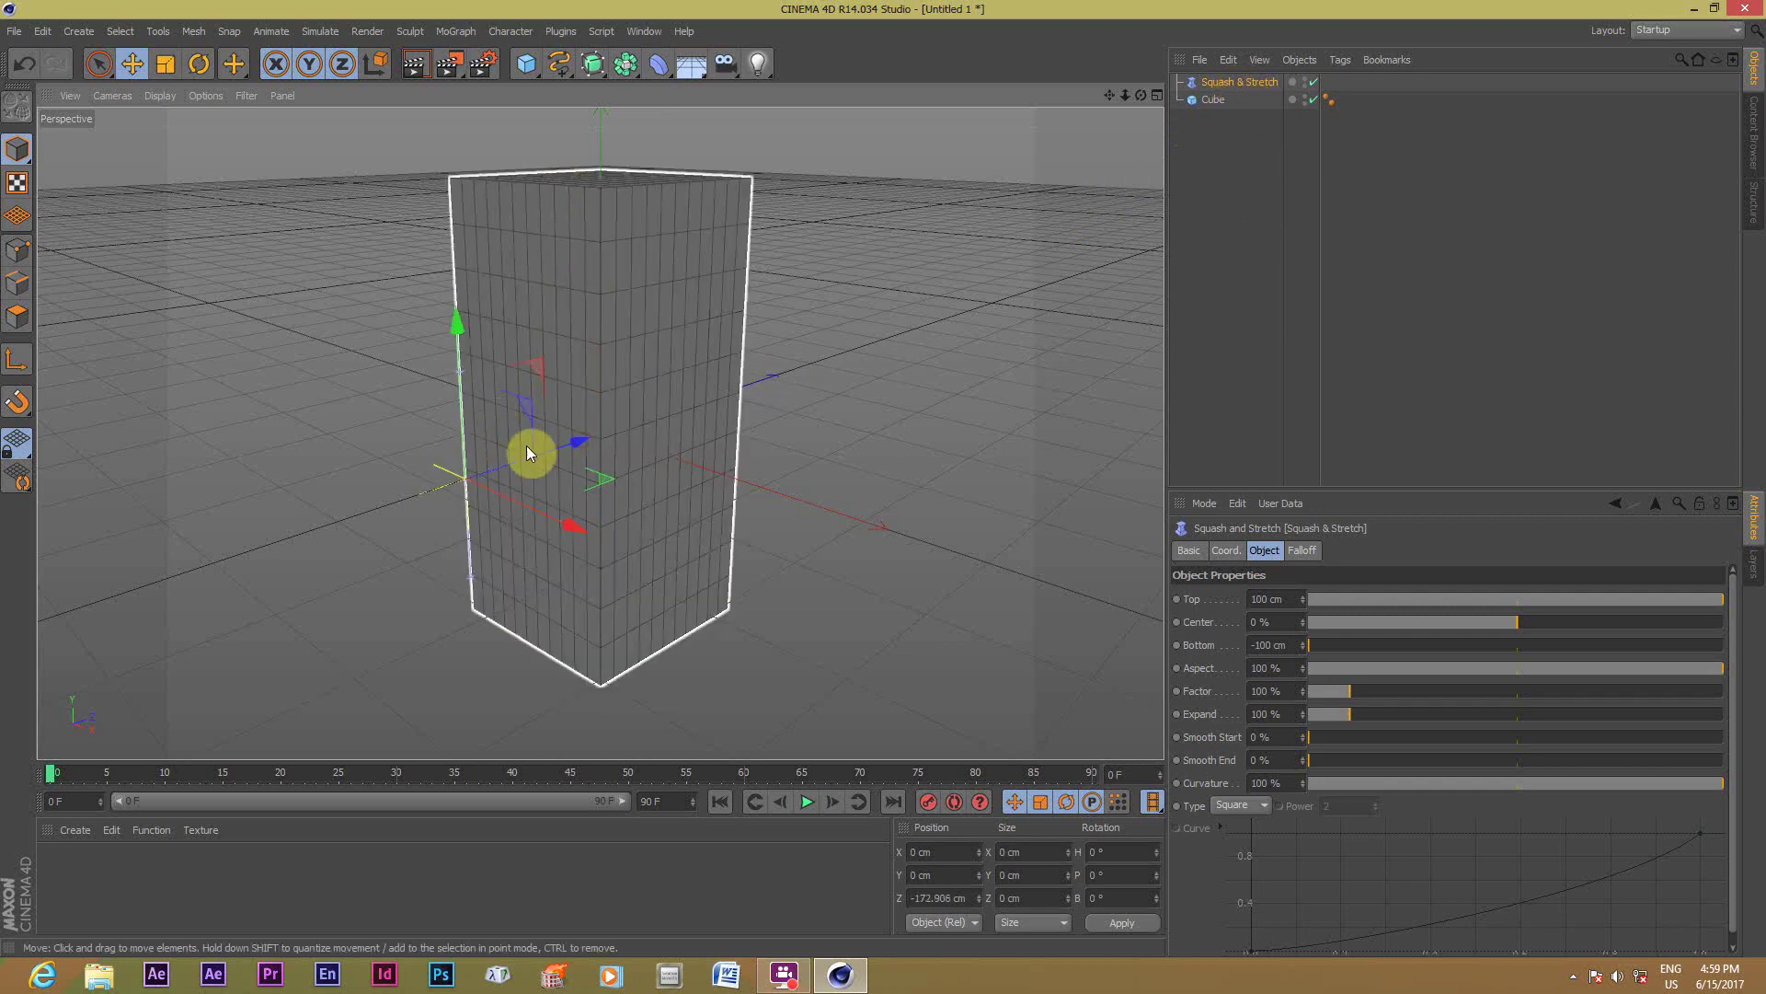
left_click_drag(574, 444, 445, 391)
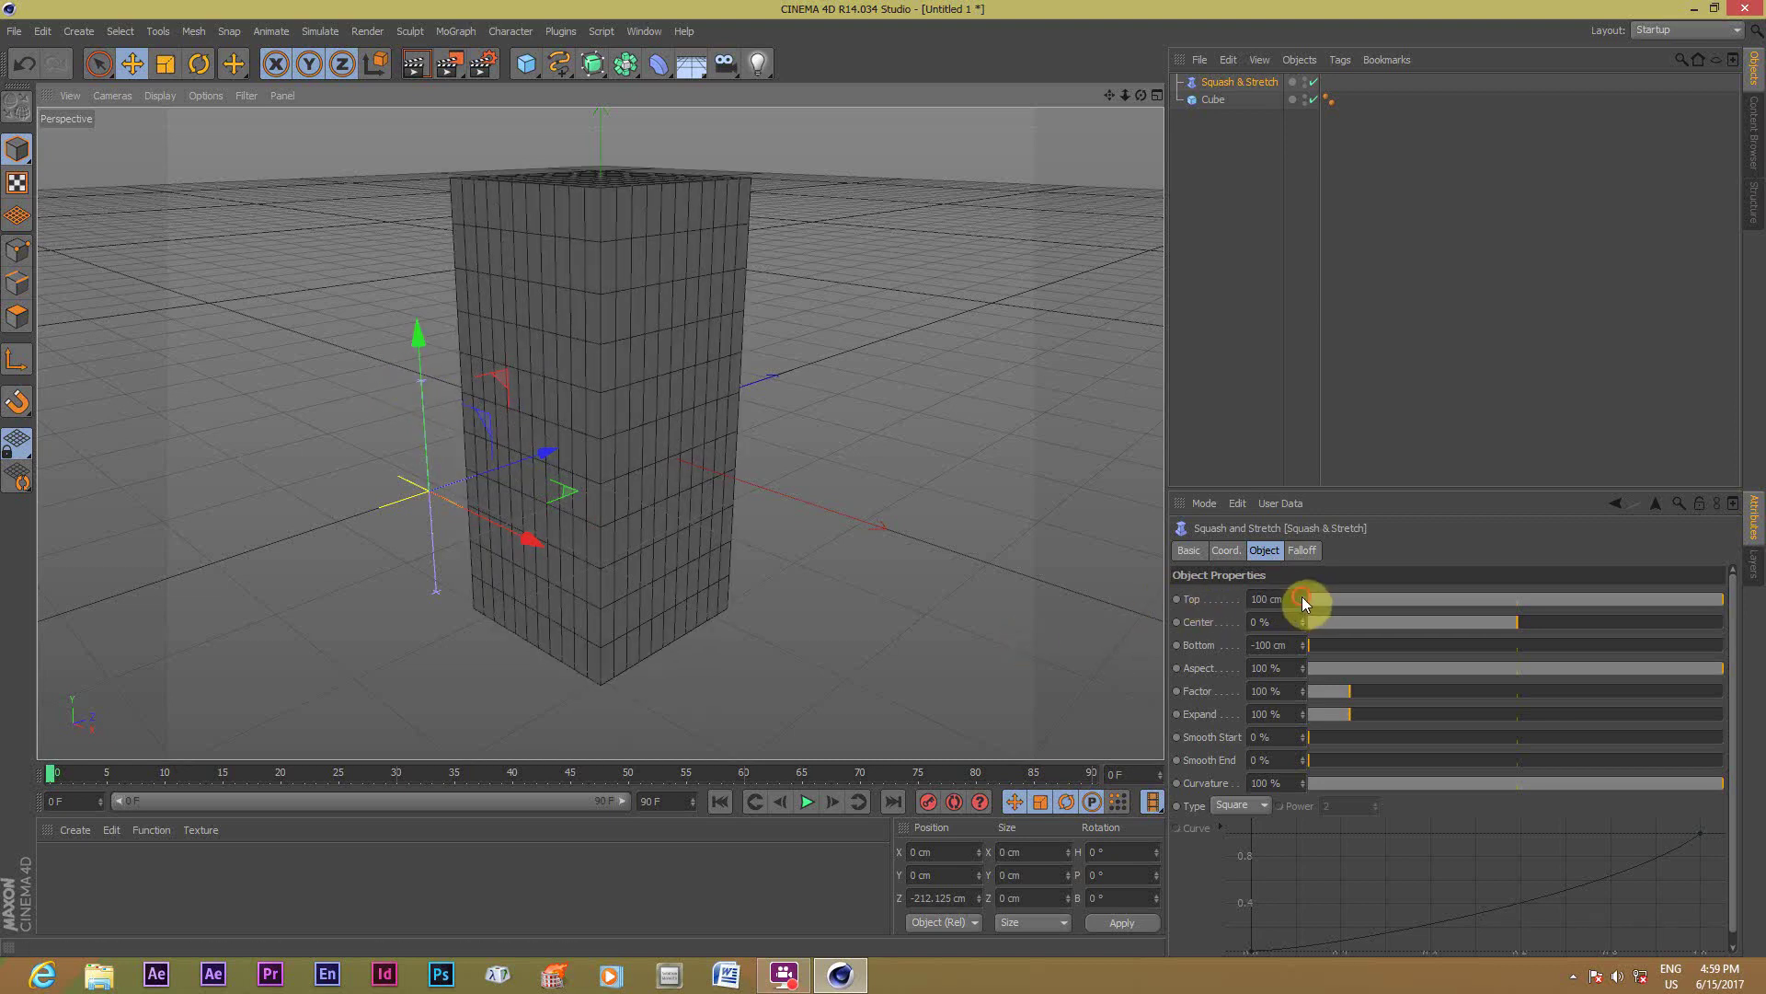
Set the deformer's Top to 261 cm and Bottom to -178 cm.
left_click_drag(1302, 597, 1301, 570)
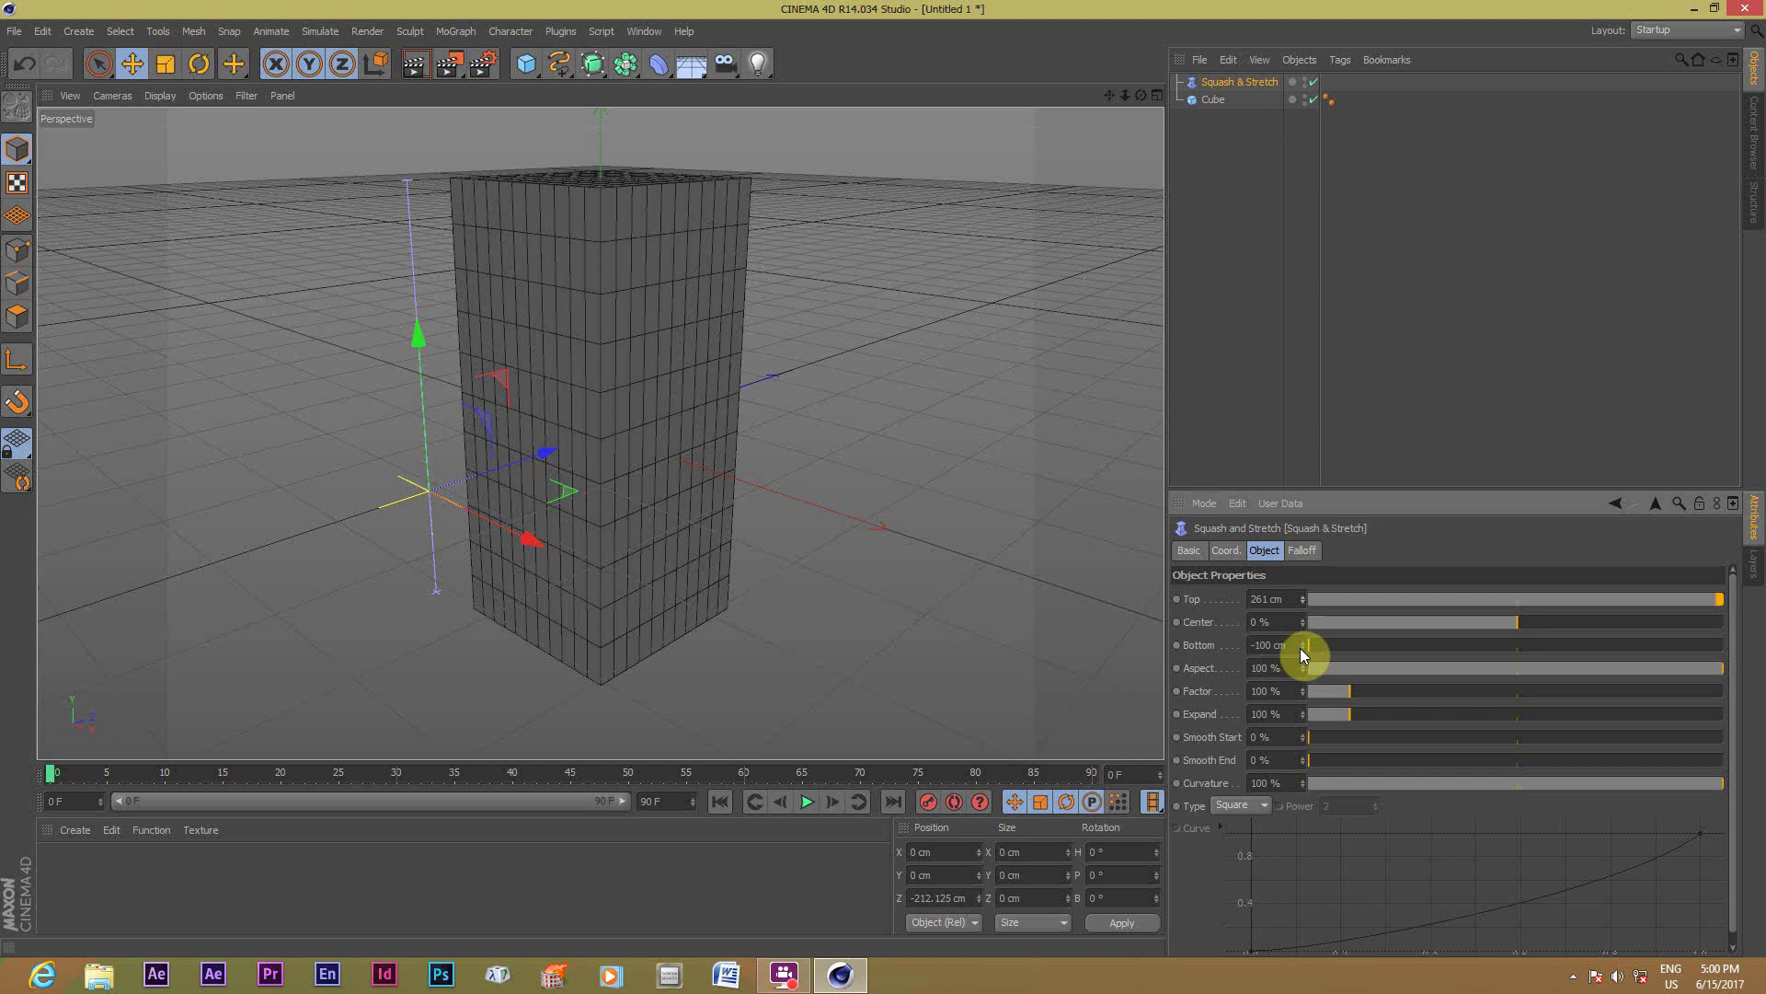
left_click_drag(1301, 648, 1301, 655)
left_click_drag(1141, 95, 1140, 41)
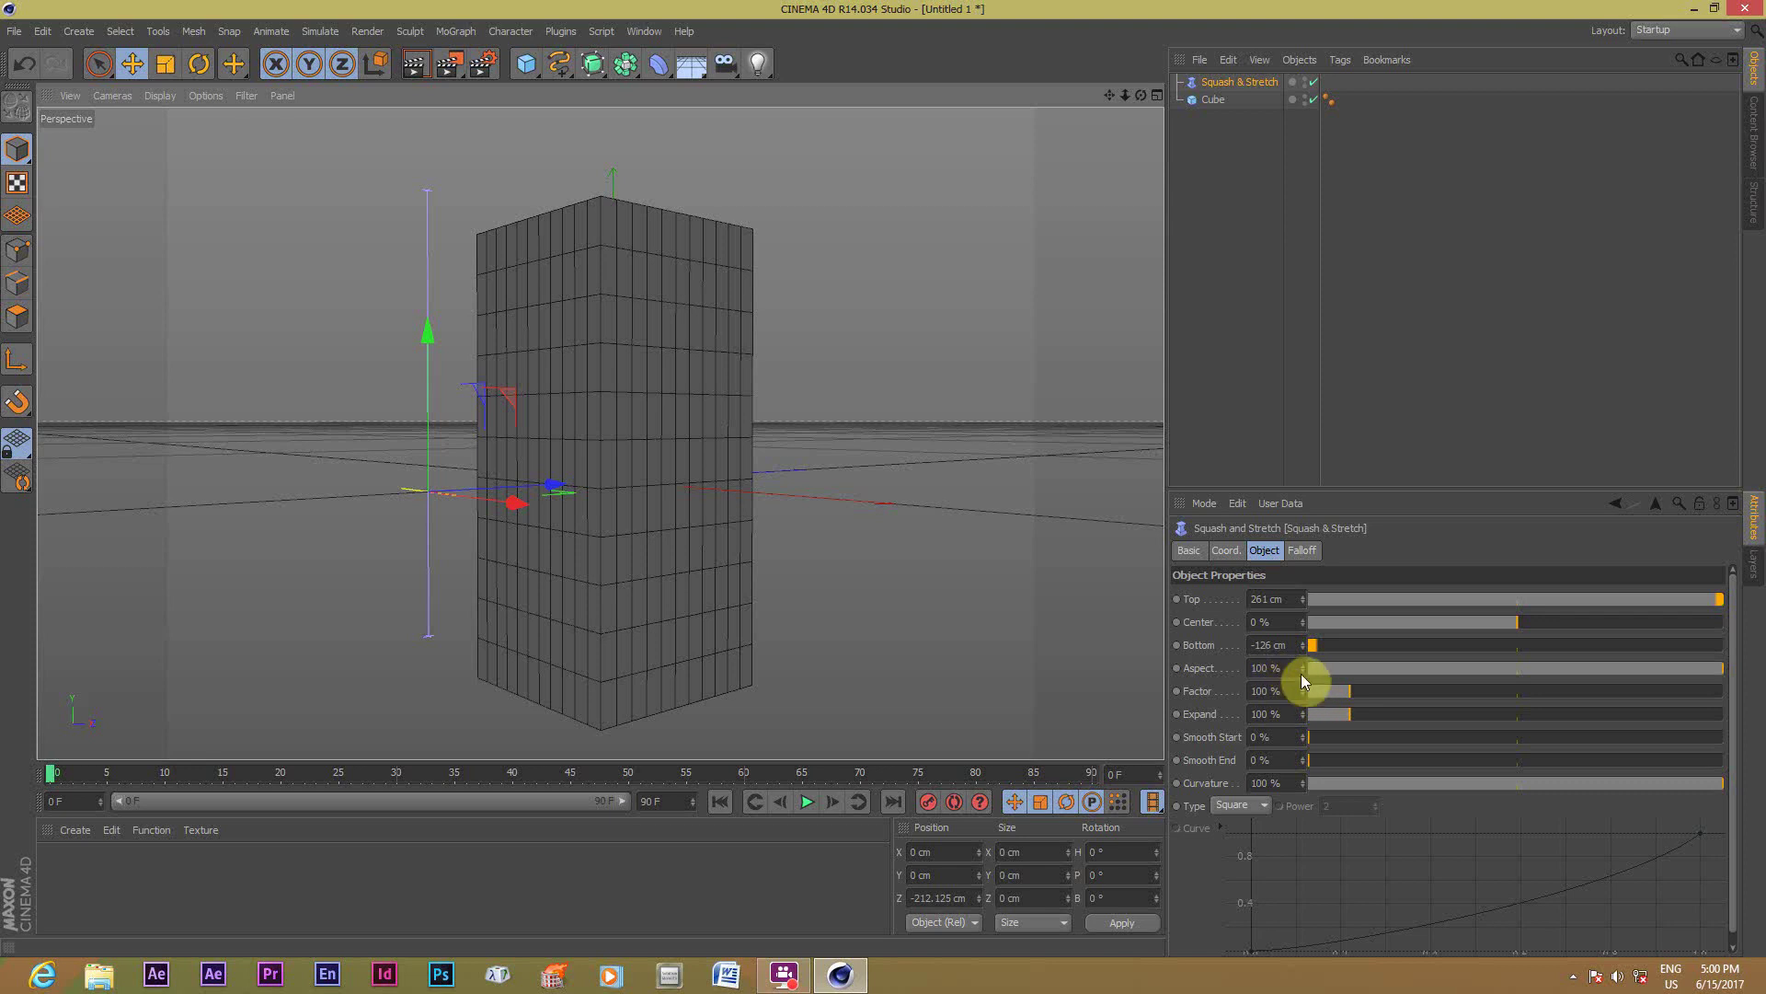
left_click_drag(1312, 661, 1312, 699)
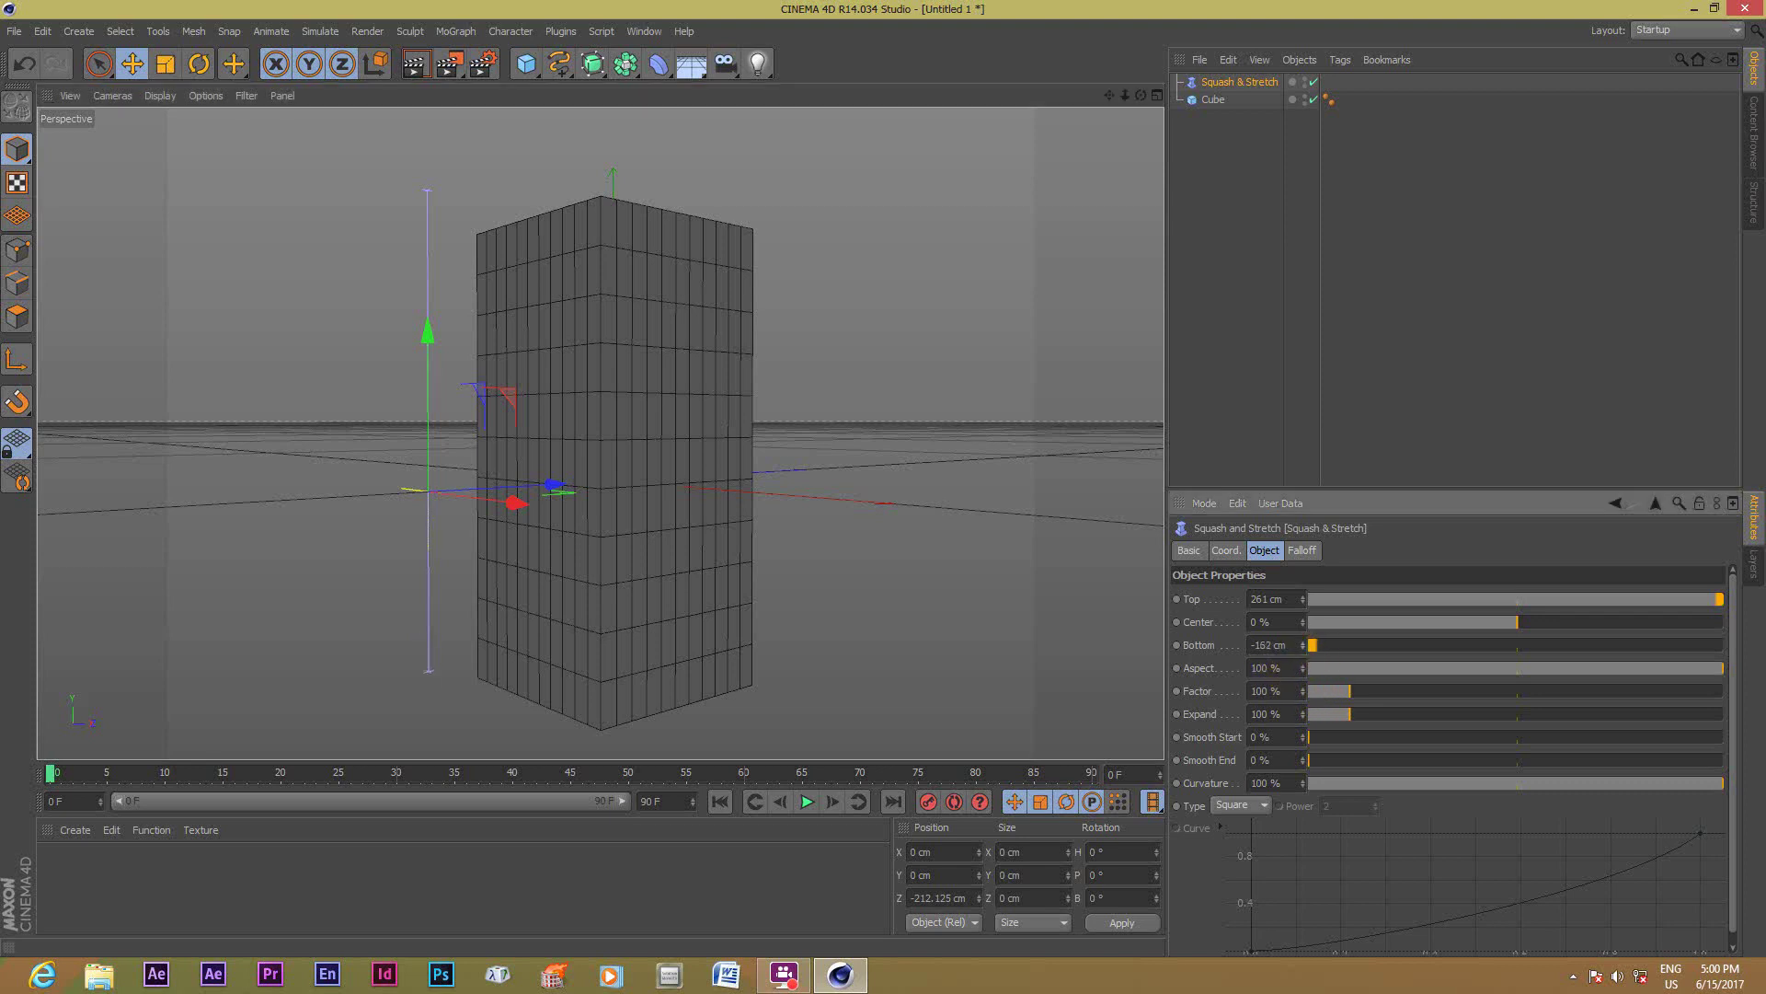
Move the deformer back inside the cube, centred at Z 4.154 cm.
left_click(990, 444)
scroll(992, 453, "down", 2)
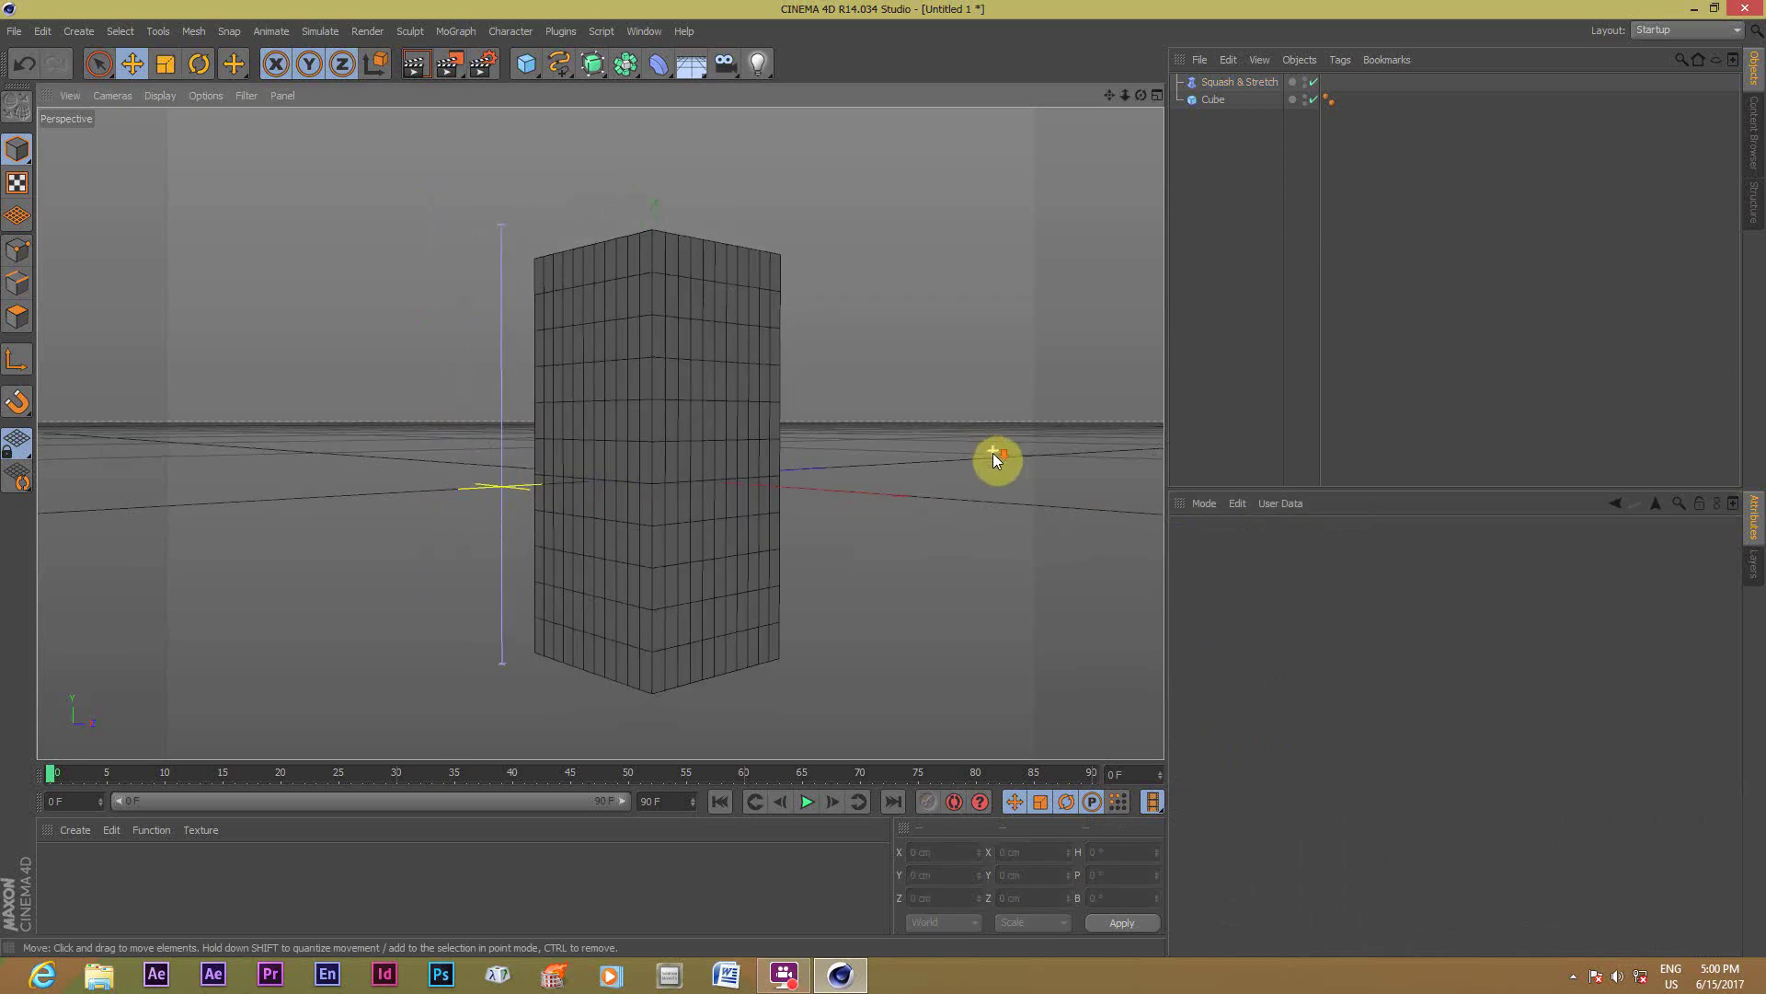
left_click(1222, 81)
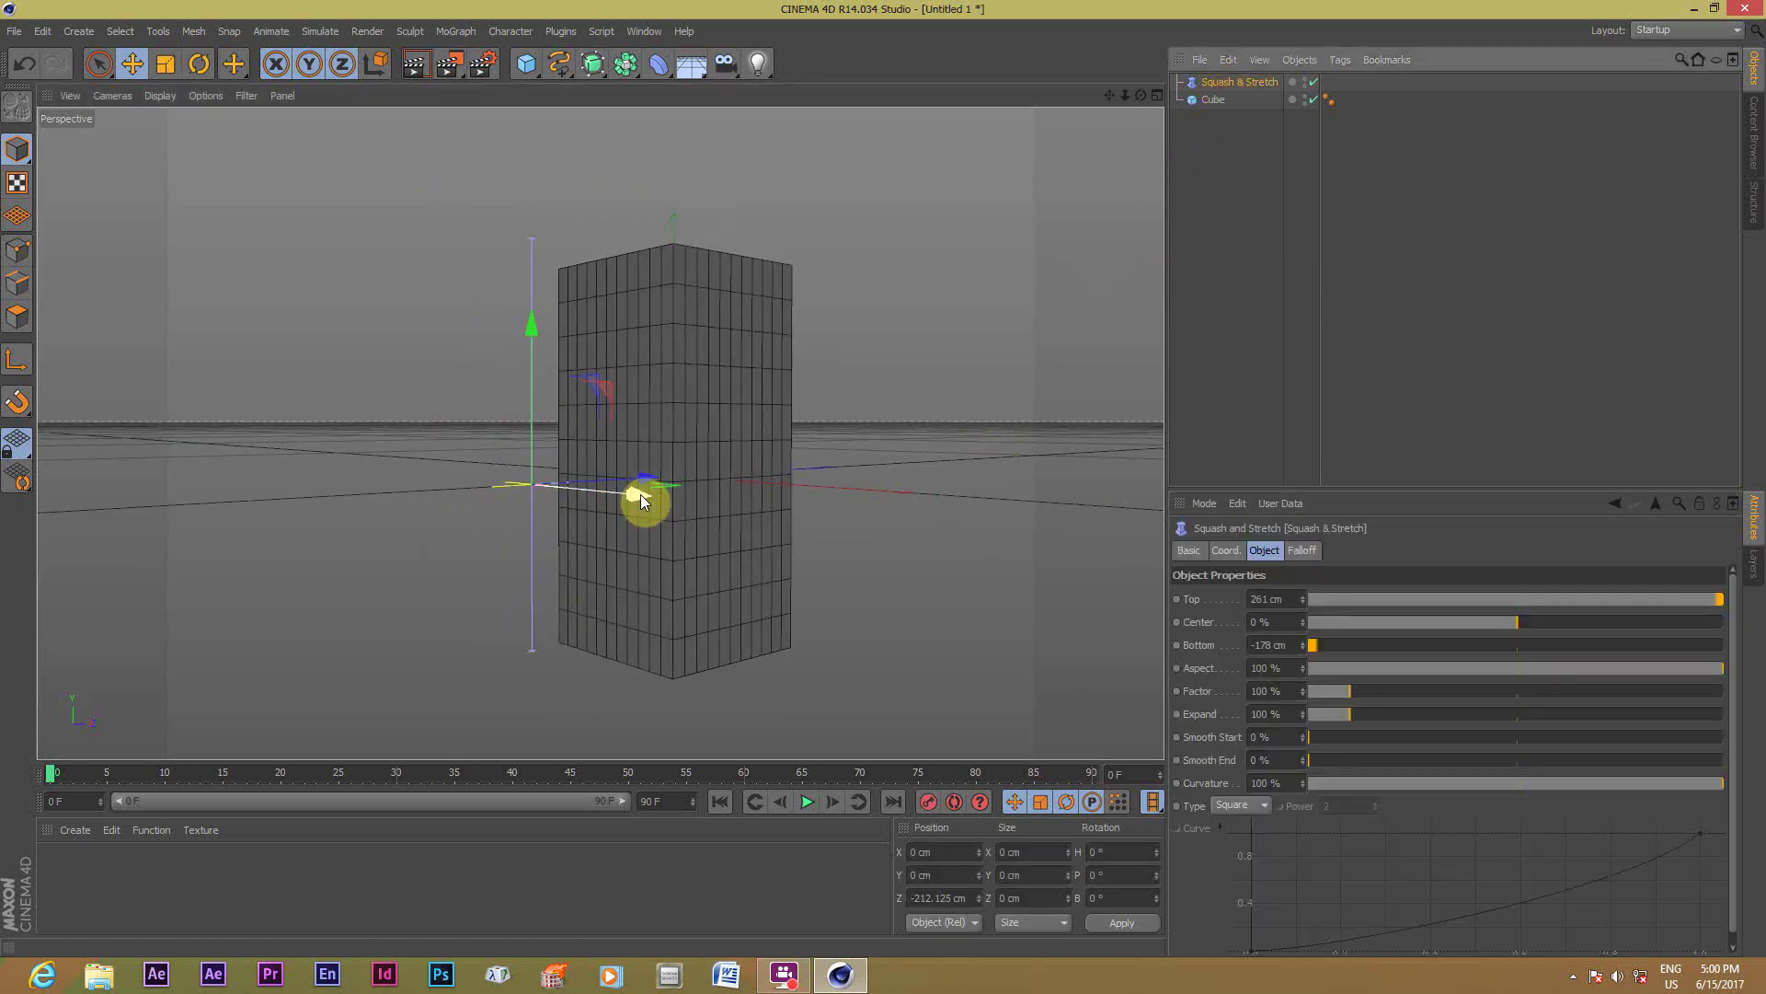
left_click_drag(648, 473, 768, 464)
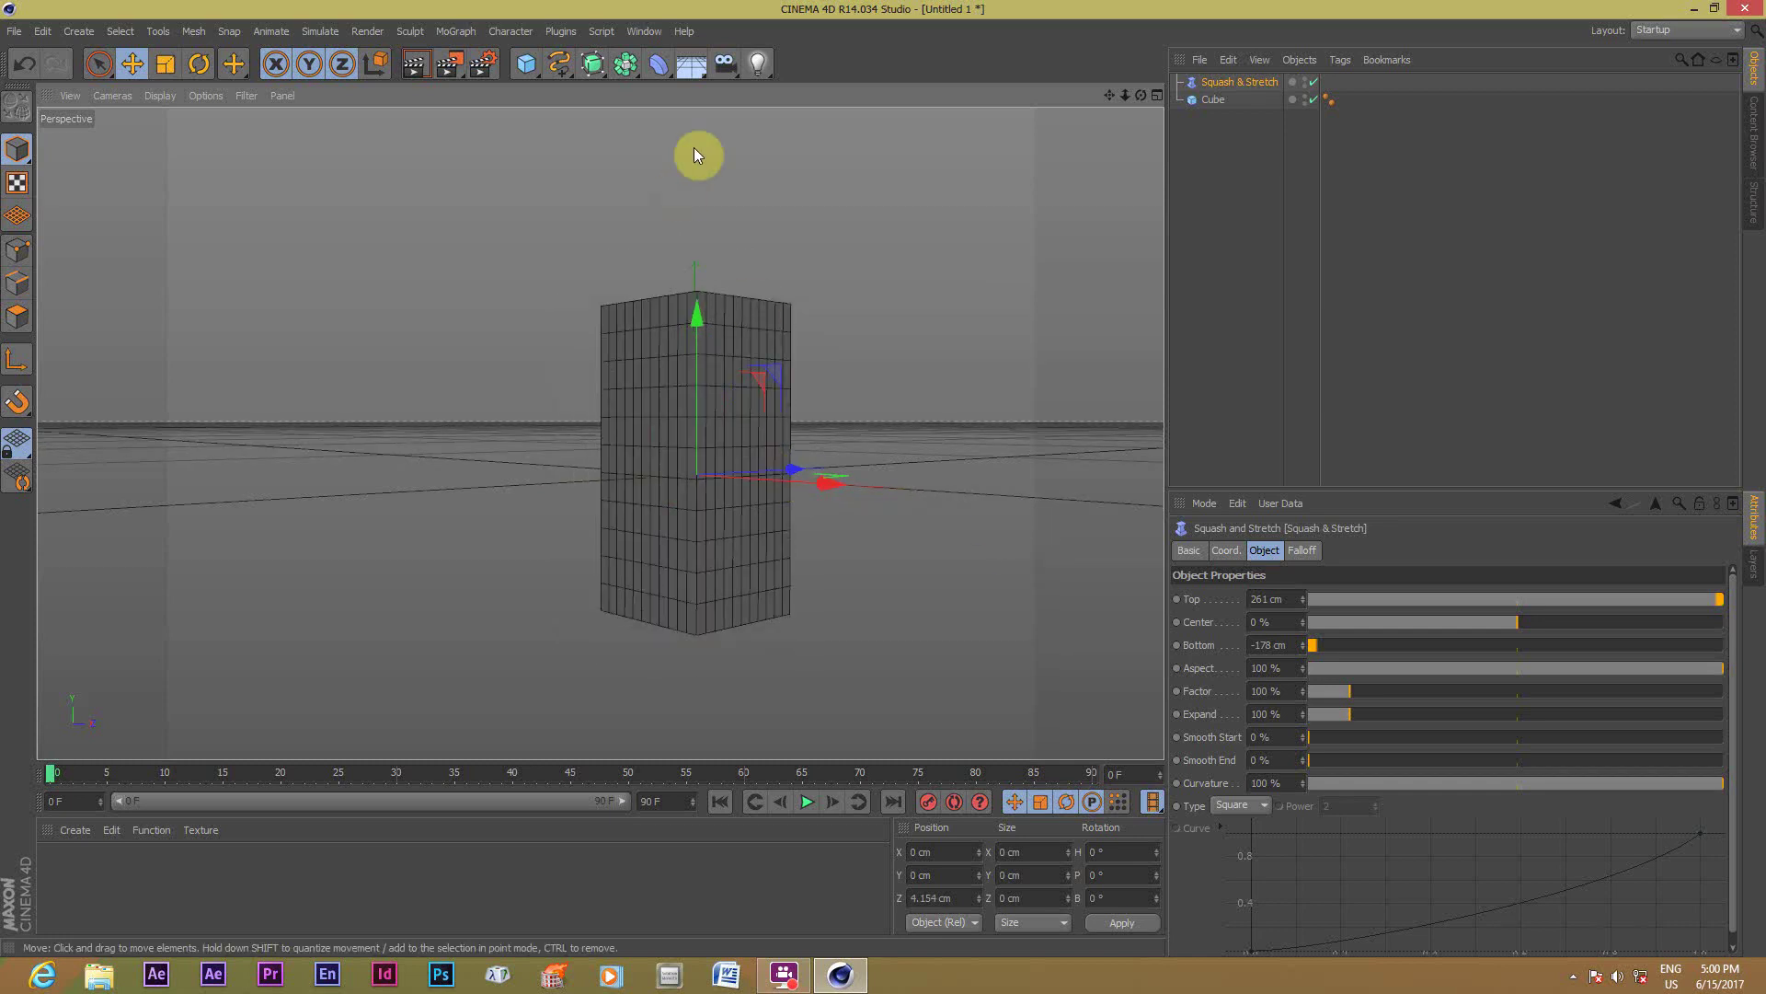
Parent the Squash & Stretch deformer under the Cube in the Object Manager.
left_click_drag(1141, 96, 1139, 103)
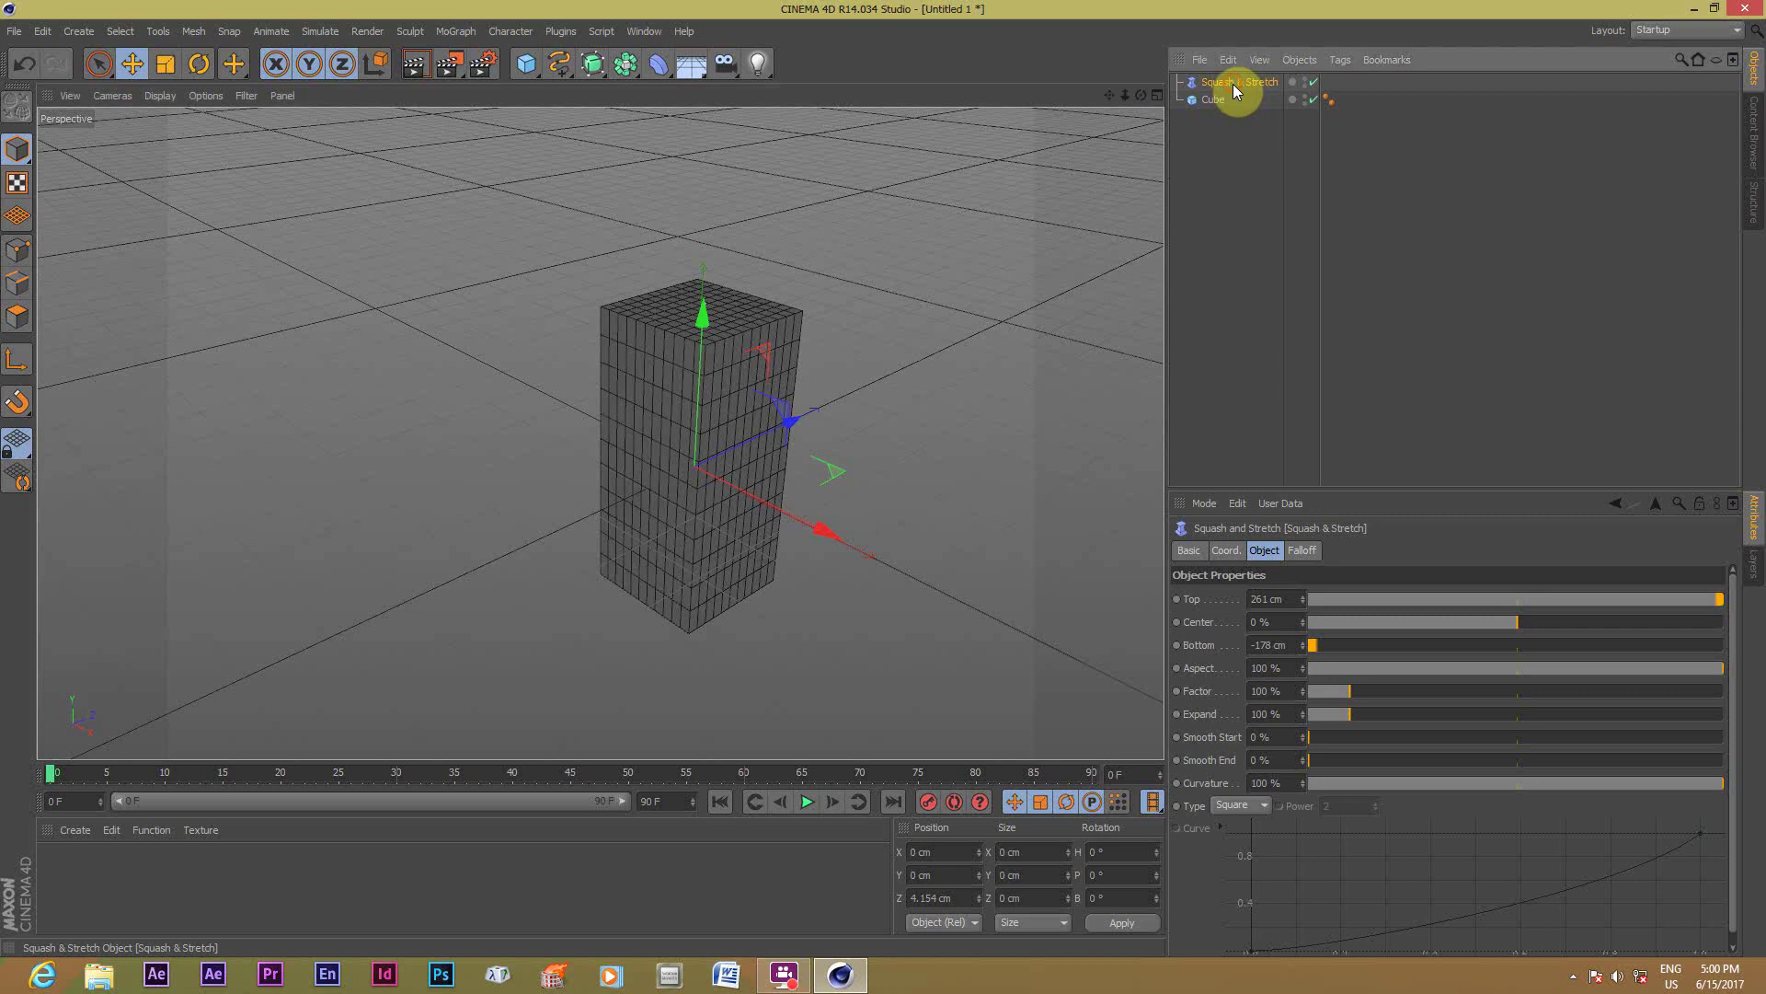
left_click_drag(1223, 99, 1224, 101)
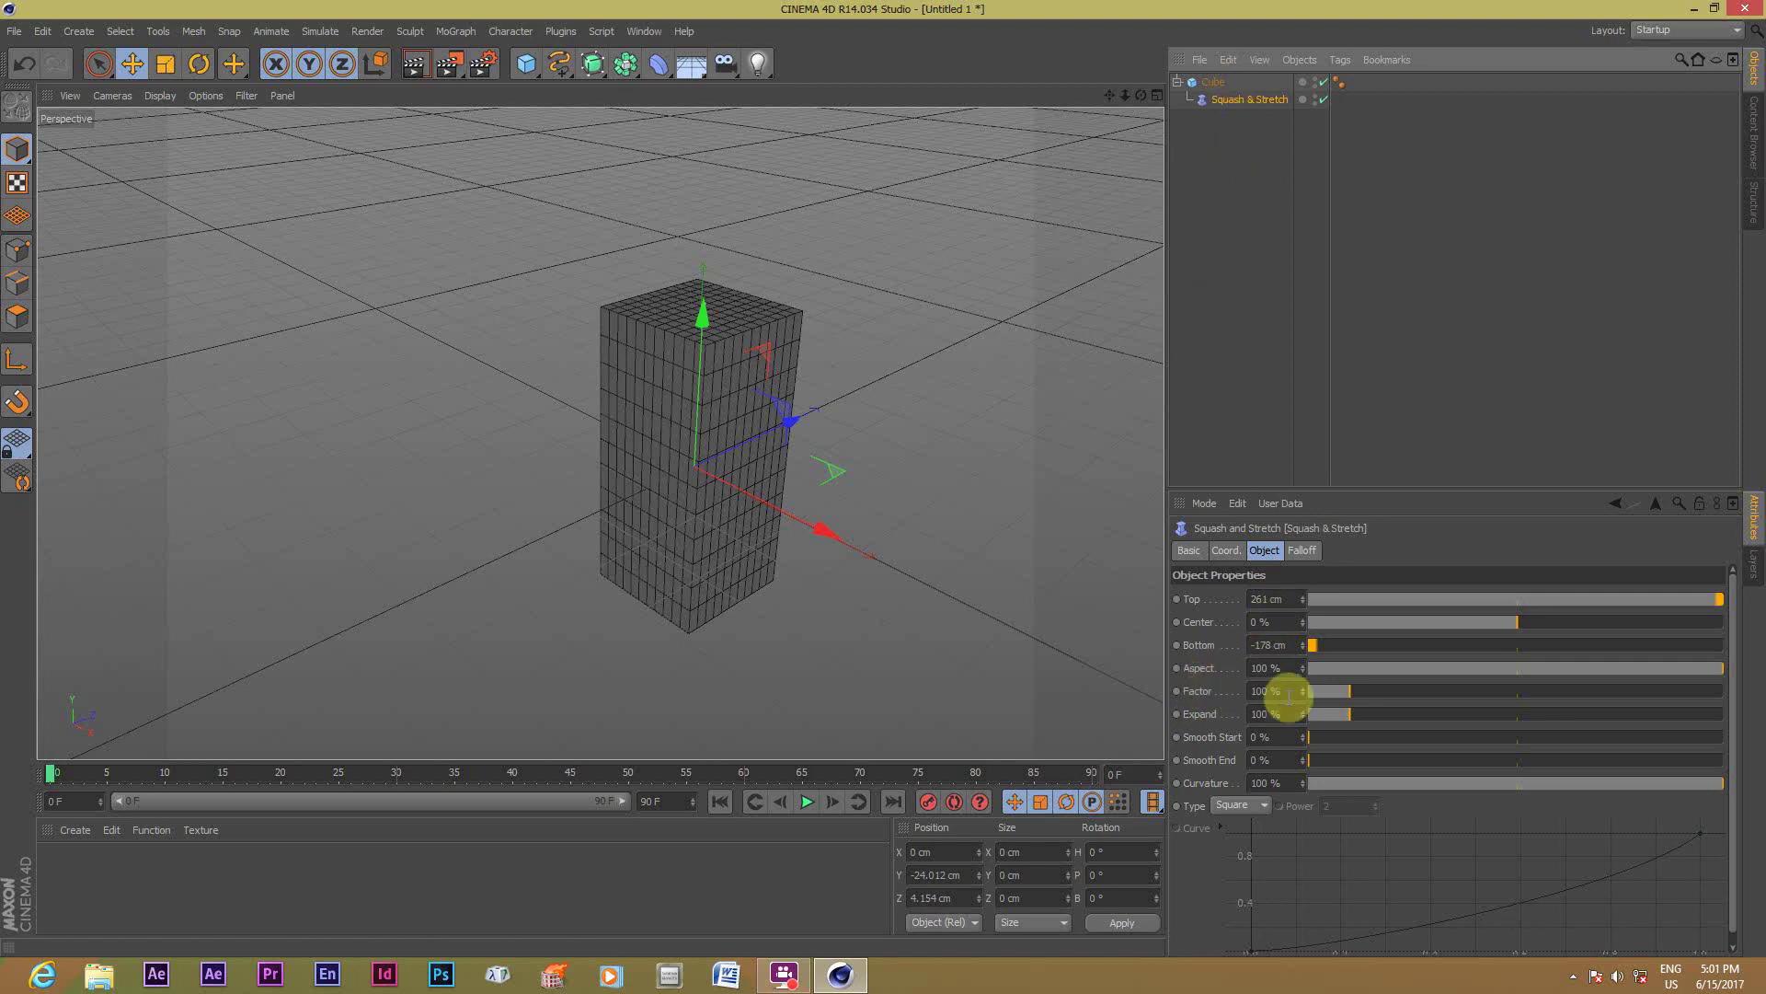
Vary the Squash & Stretch Factor to flatten the cube into a squat, bulging shape.
mouse_move(1350, 692)
left_mouse_down()
mouse_move(1316, 692)
mouse_move(1431, 709)
mouse_move(1337, 717)
left_mouse_up()
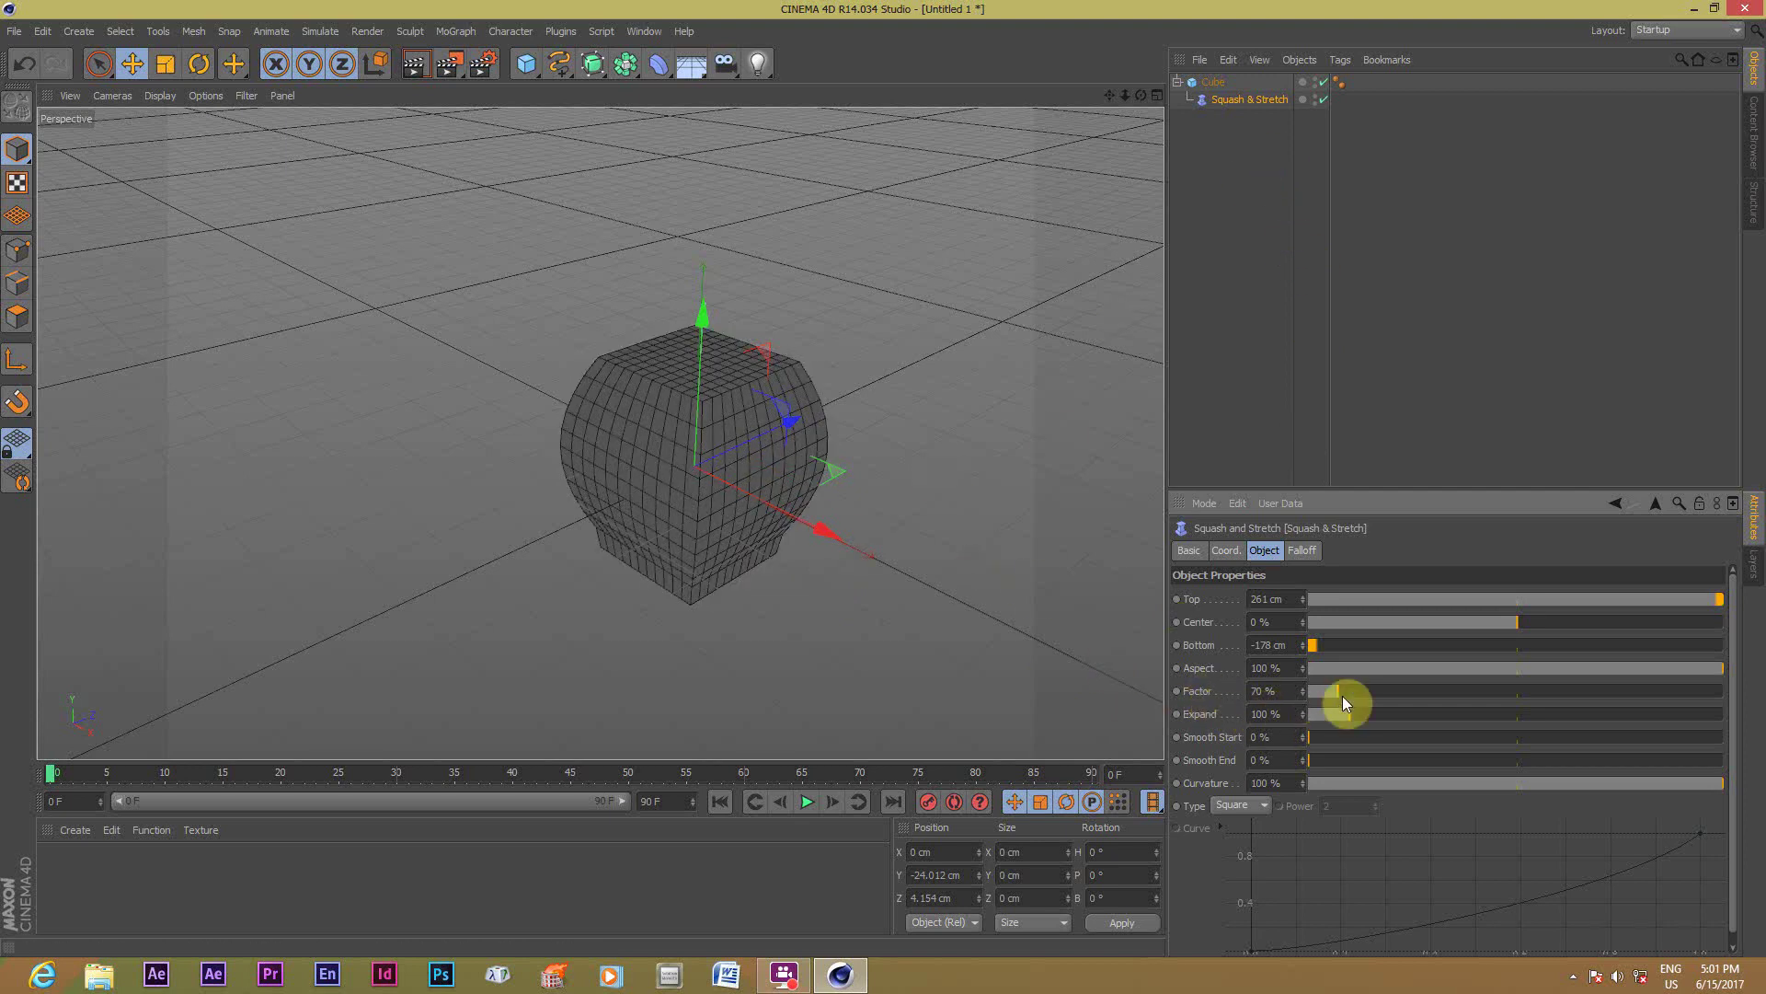
mouse_move(1338, 693)
left_mouse_down()
mouse_move(1406, 705)
mouse_move(1317, 720)
mouse_move(1372, 721)
mouse_move(1336, 721)
left_mouse_up()
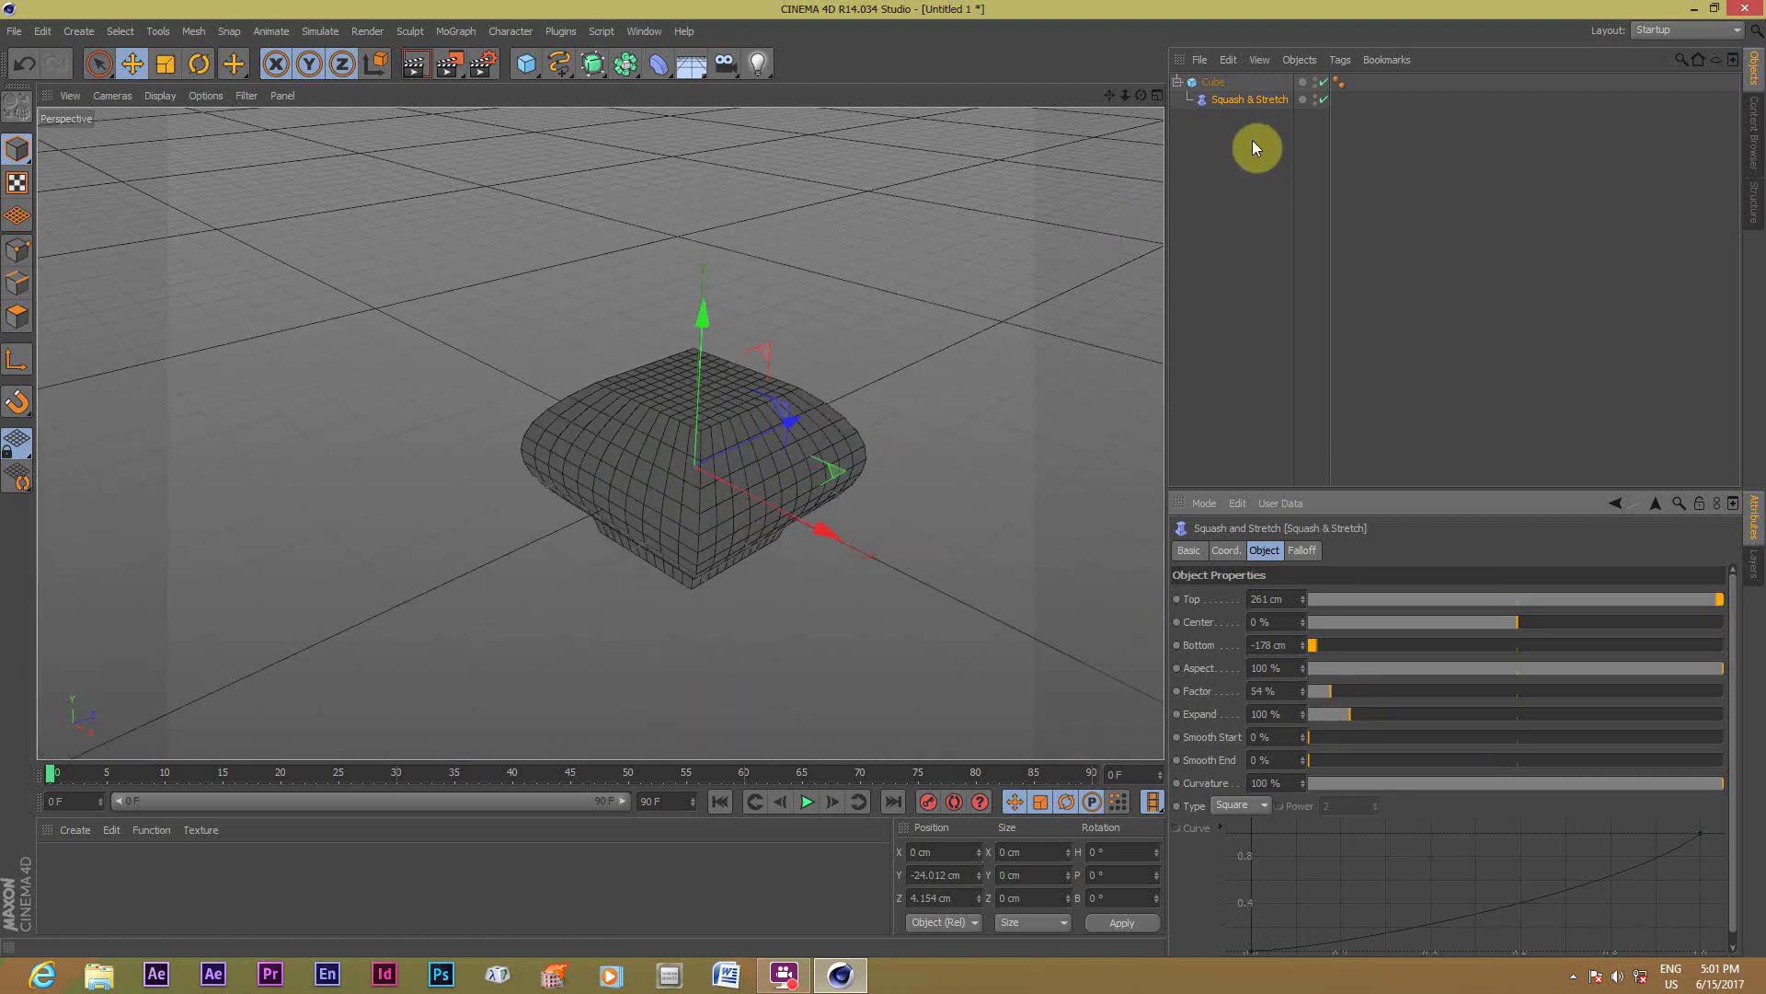
Select the Cube together with its deformer and delete both.
left_click(1222, 83, "ctrl")
key("Delete")
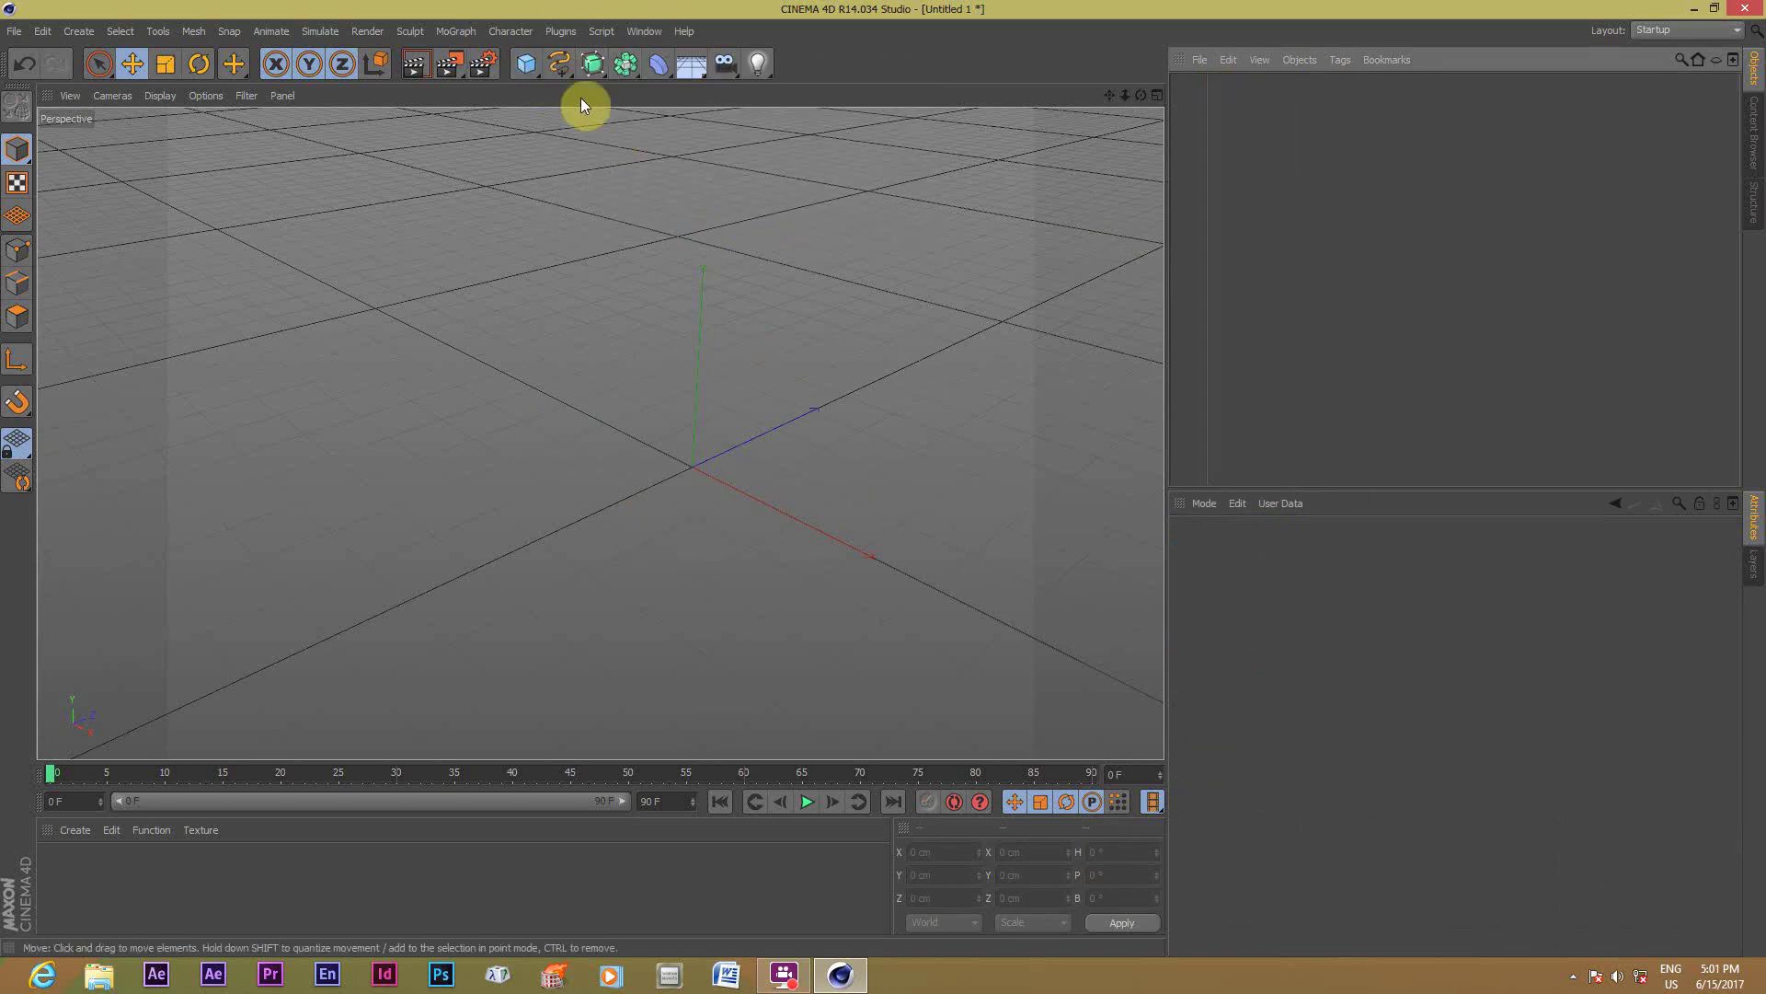
Add a 600 cm Figure object and a default Squash & Stretch deformer.
left_click(537, 74)
left_click(773, 186)
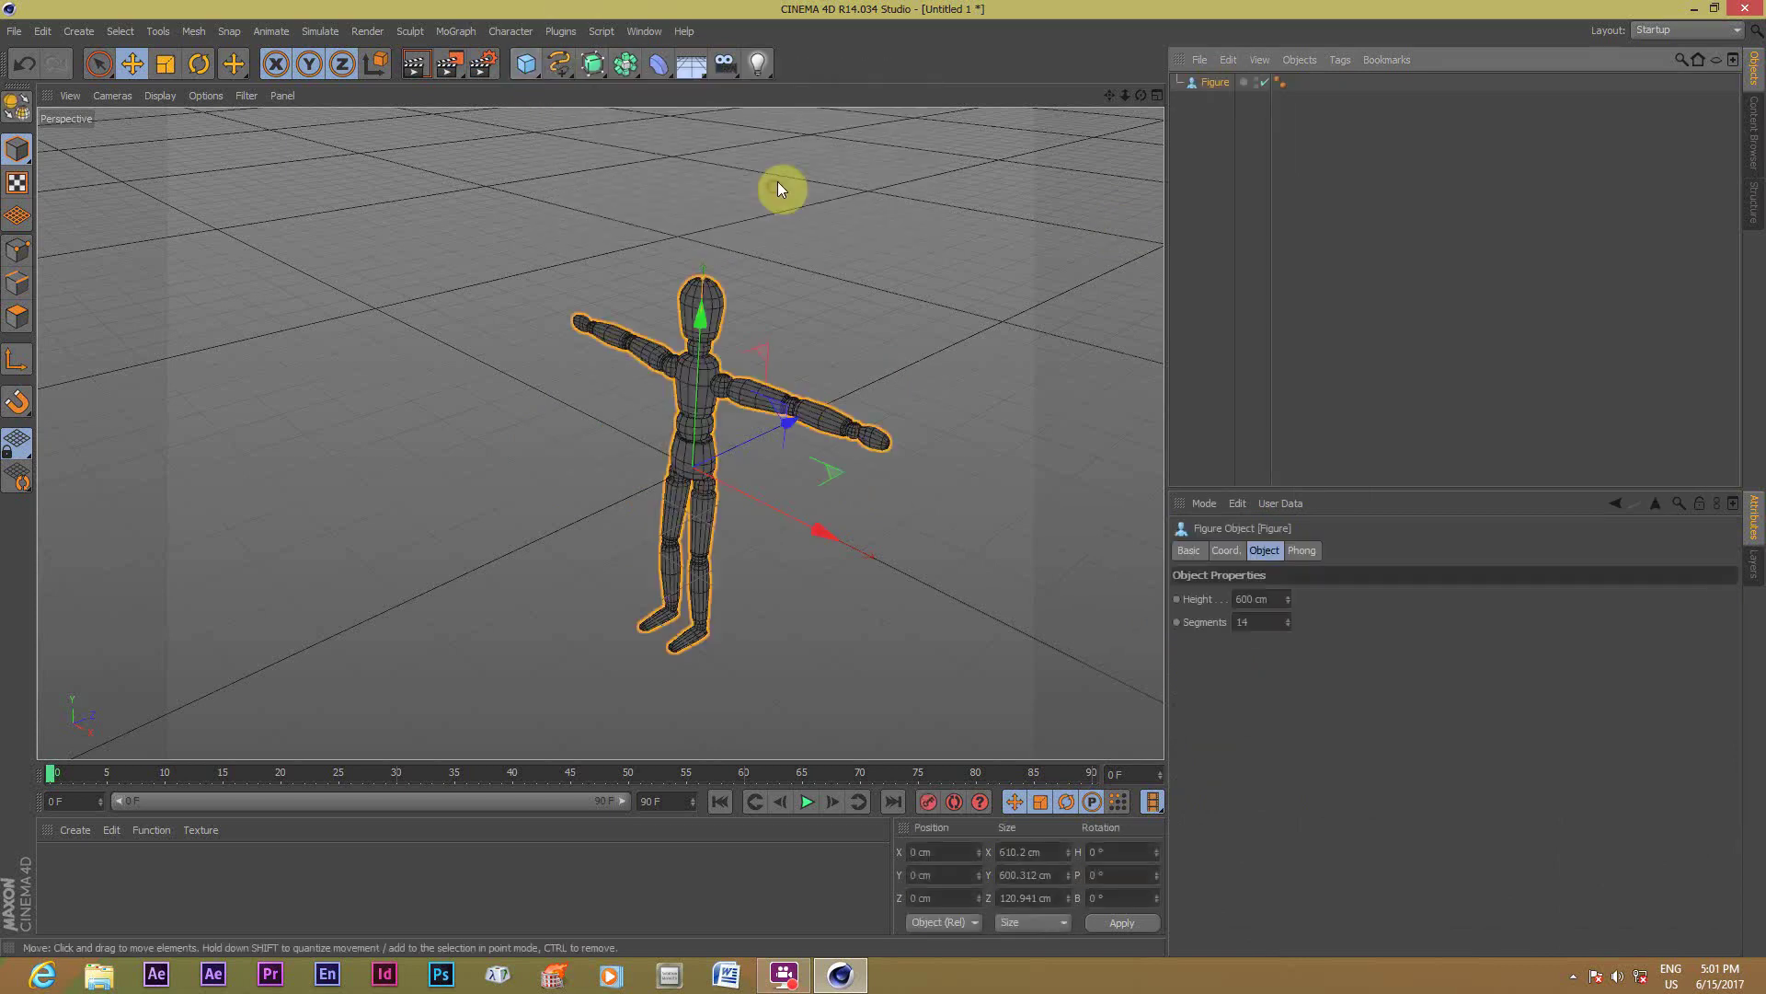
scroll(720, 389, "up", 1)
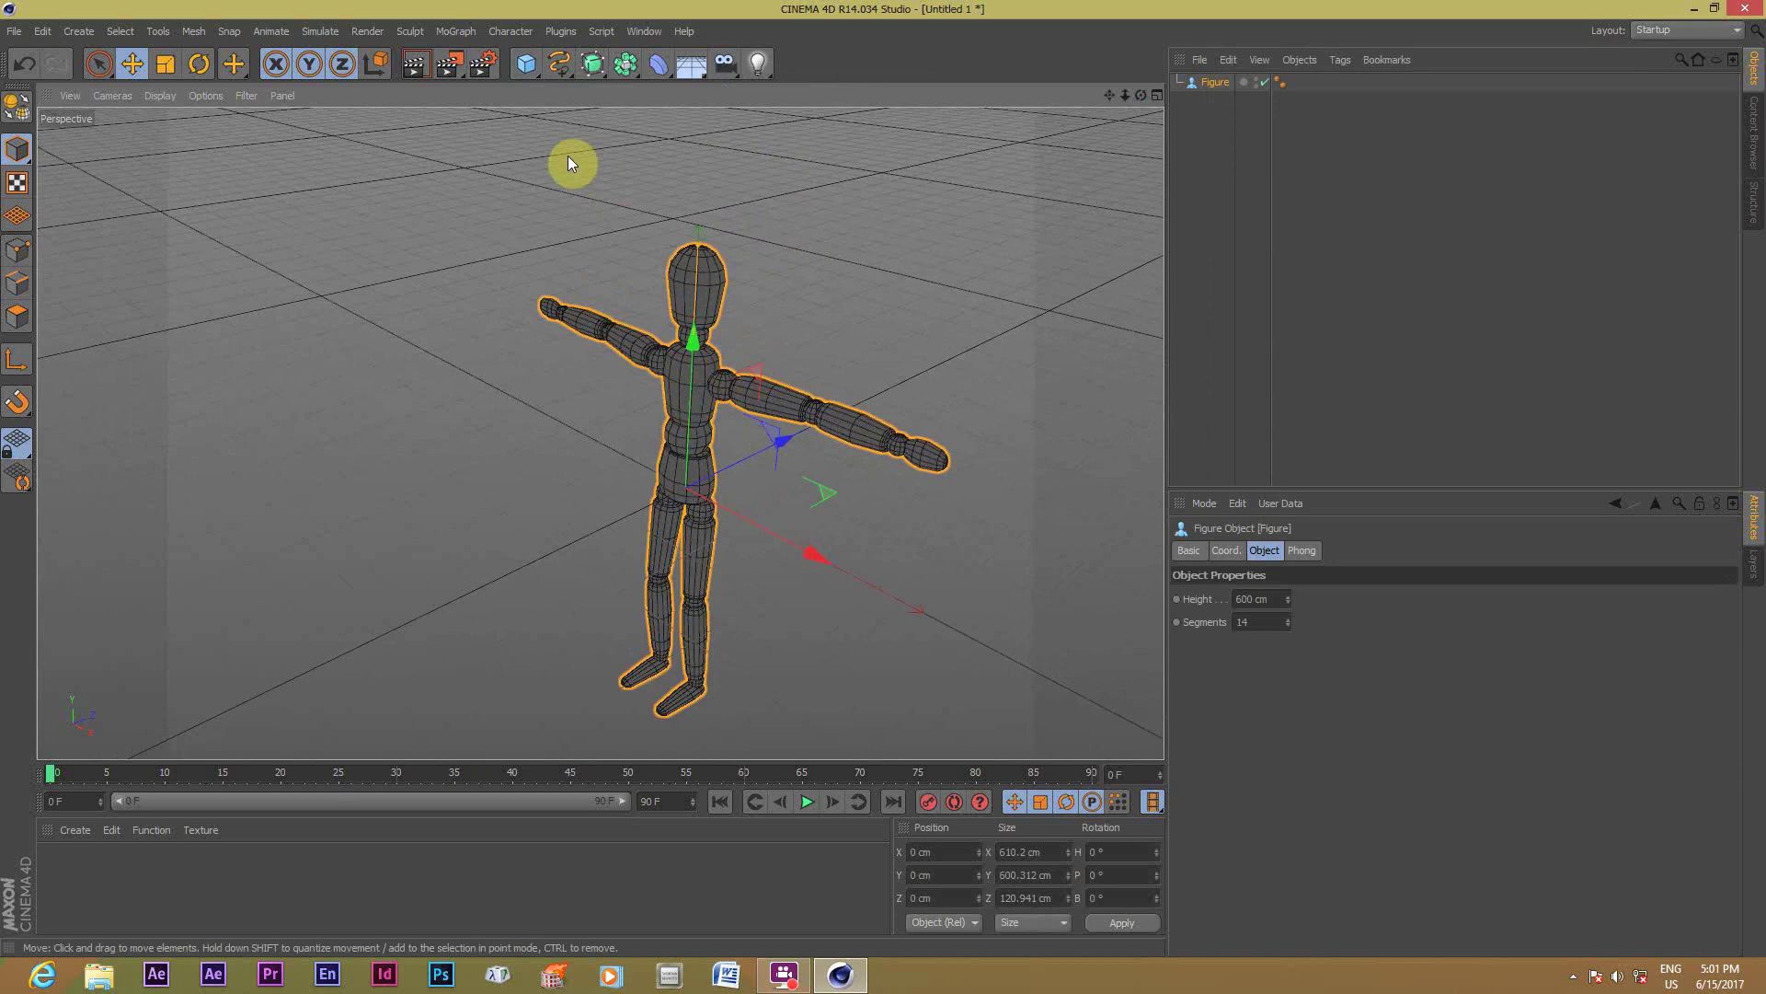
left_click(655, 69)
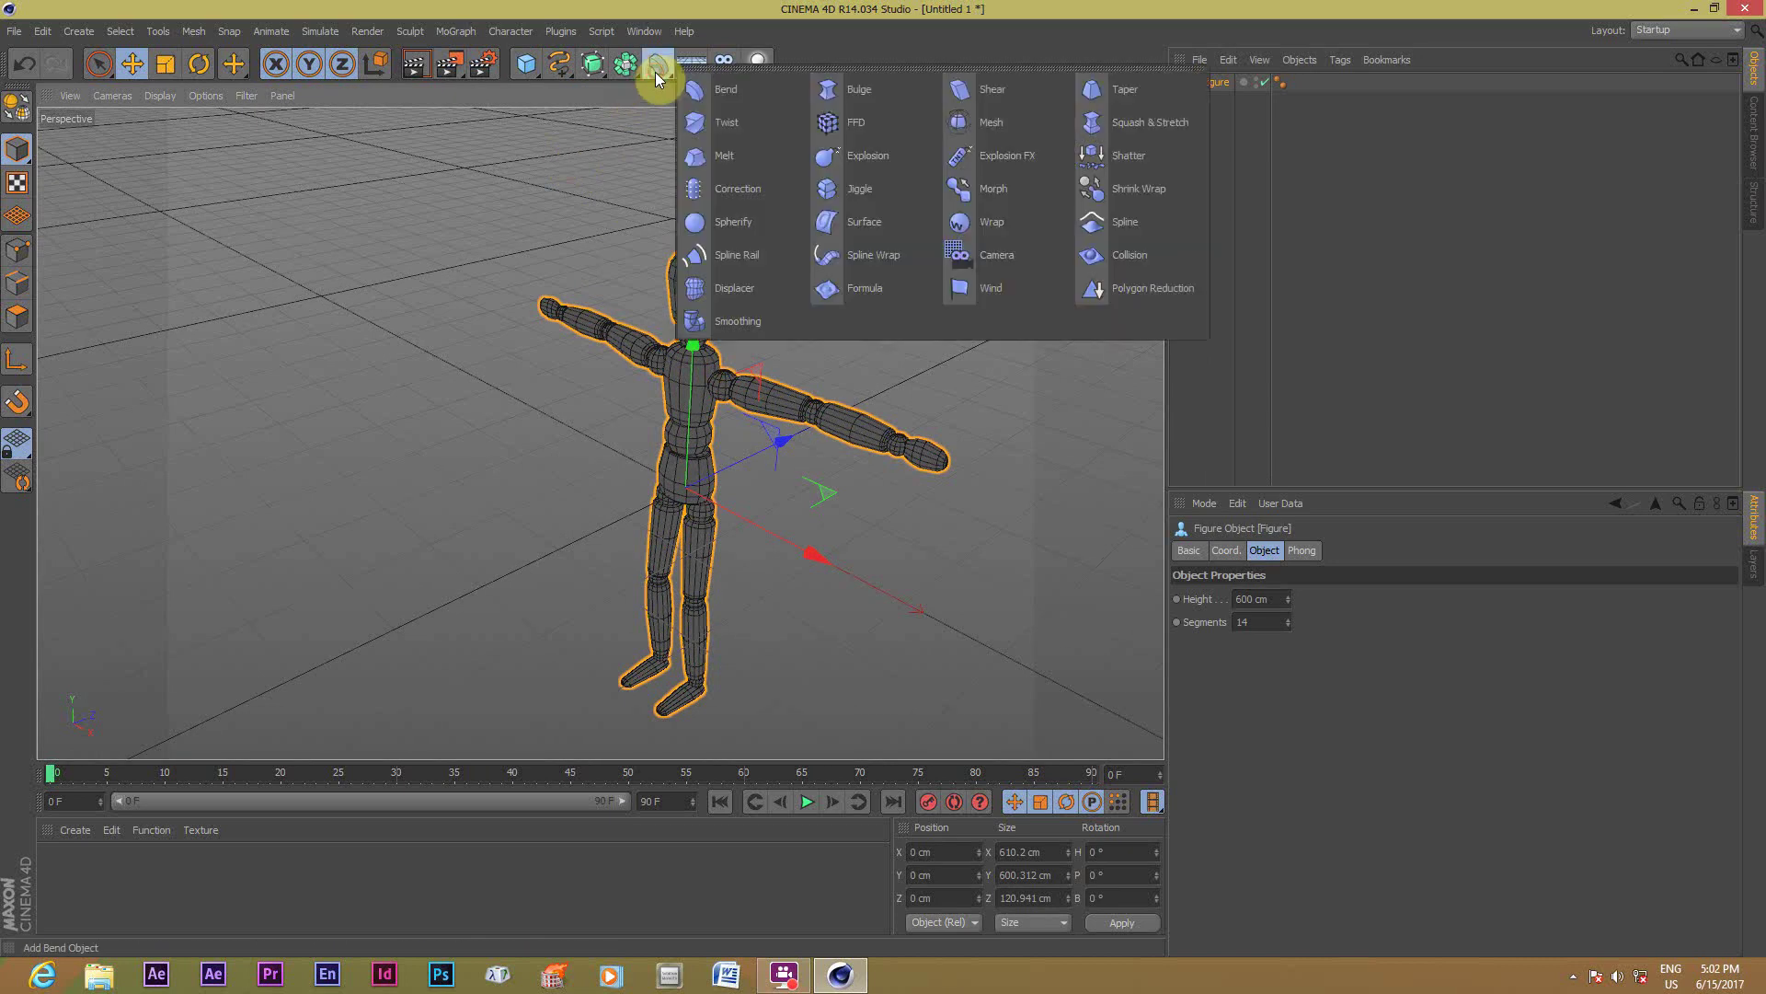
left_click(1145, 124)
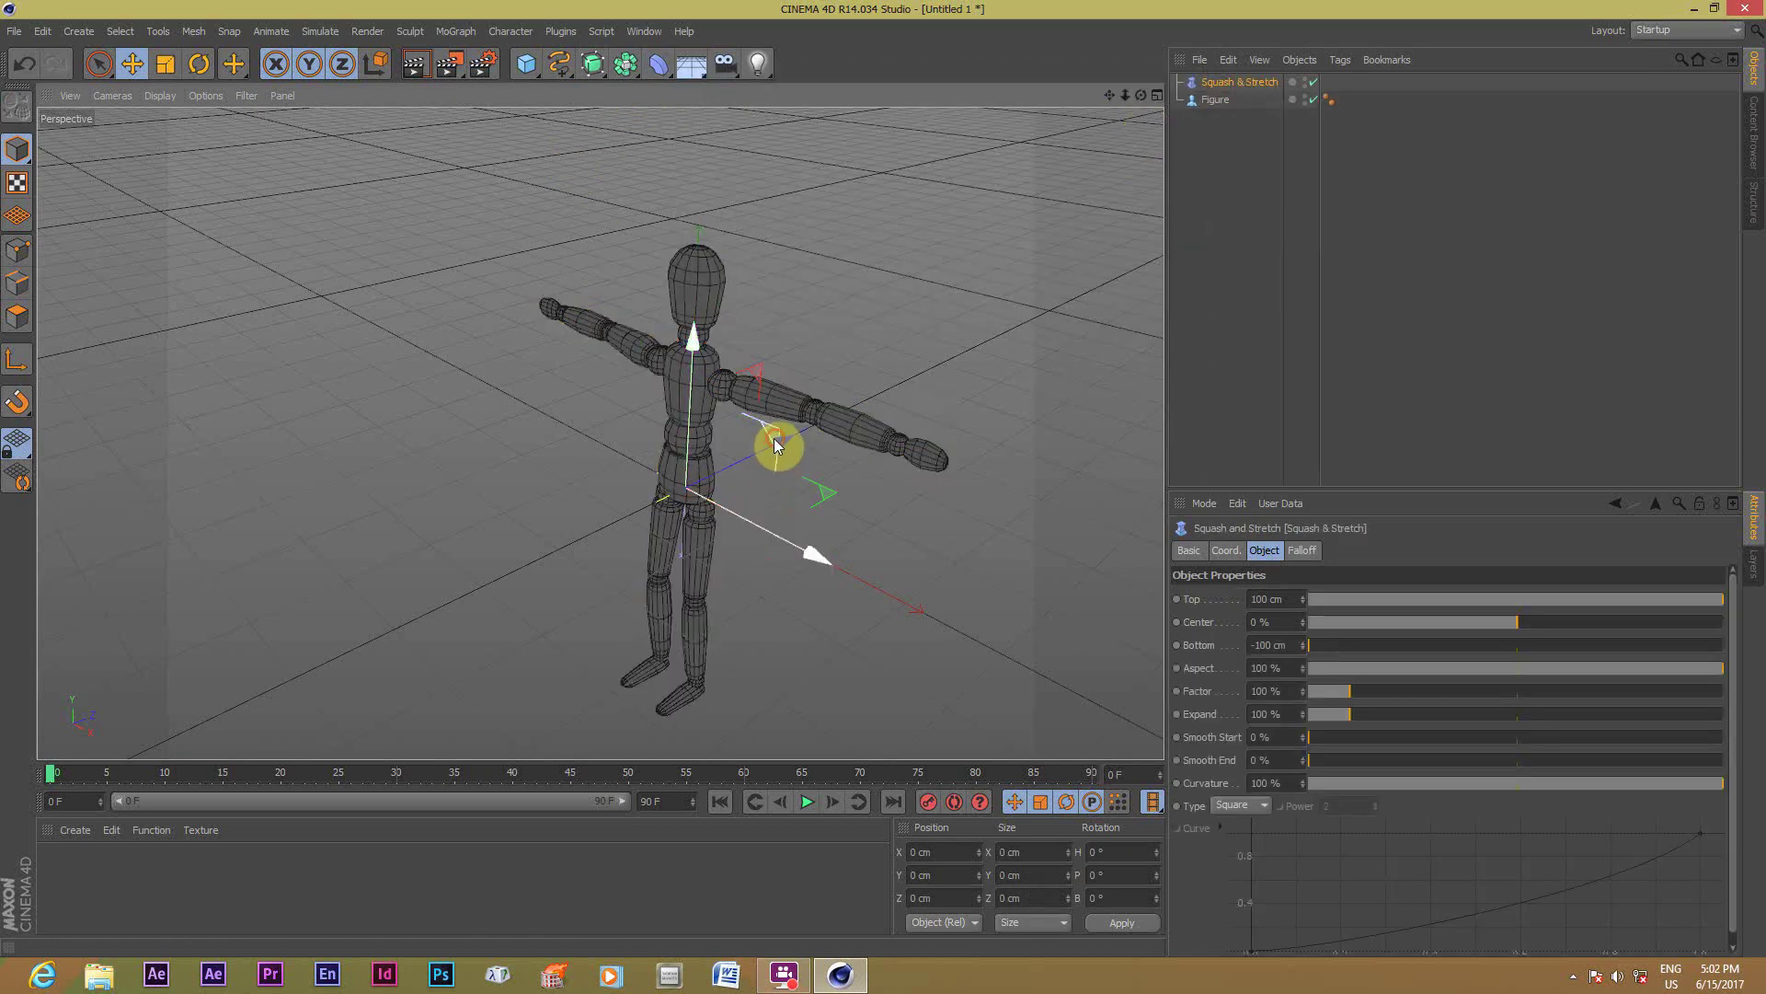
Move the deformer beside the figure's legs and maximise the Front view.
left_click_drag(774, 438, 686, 465)
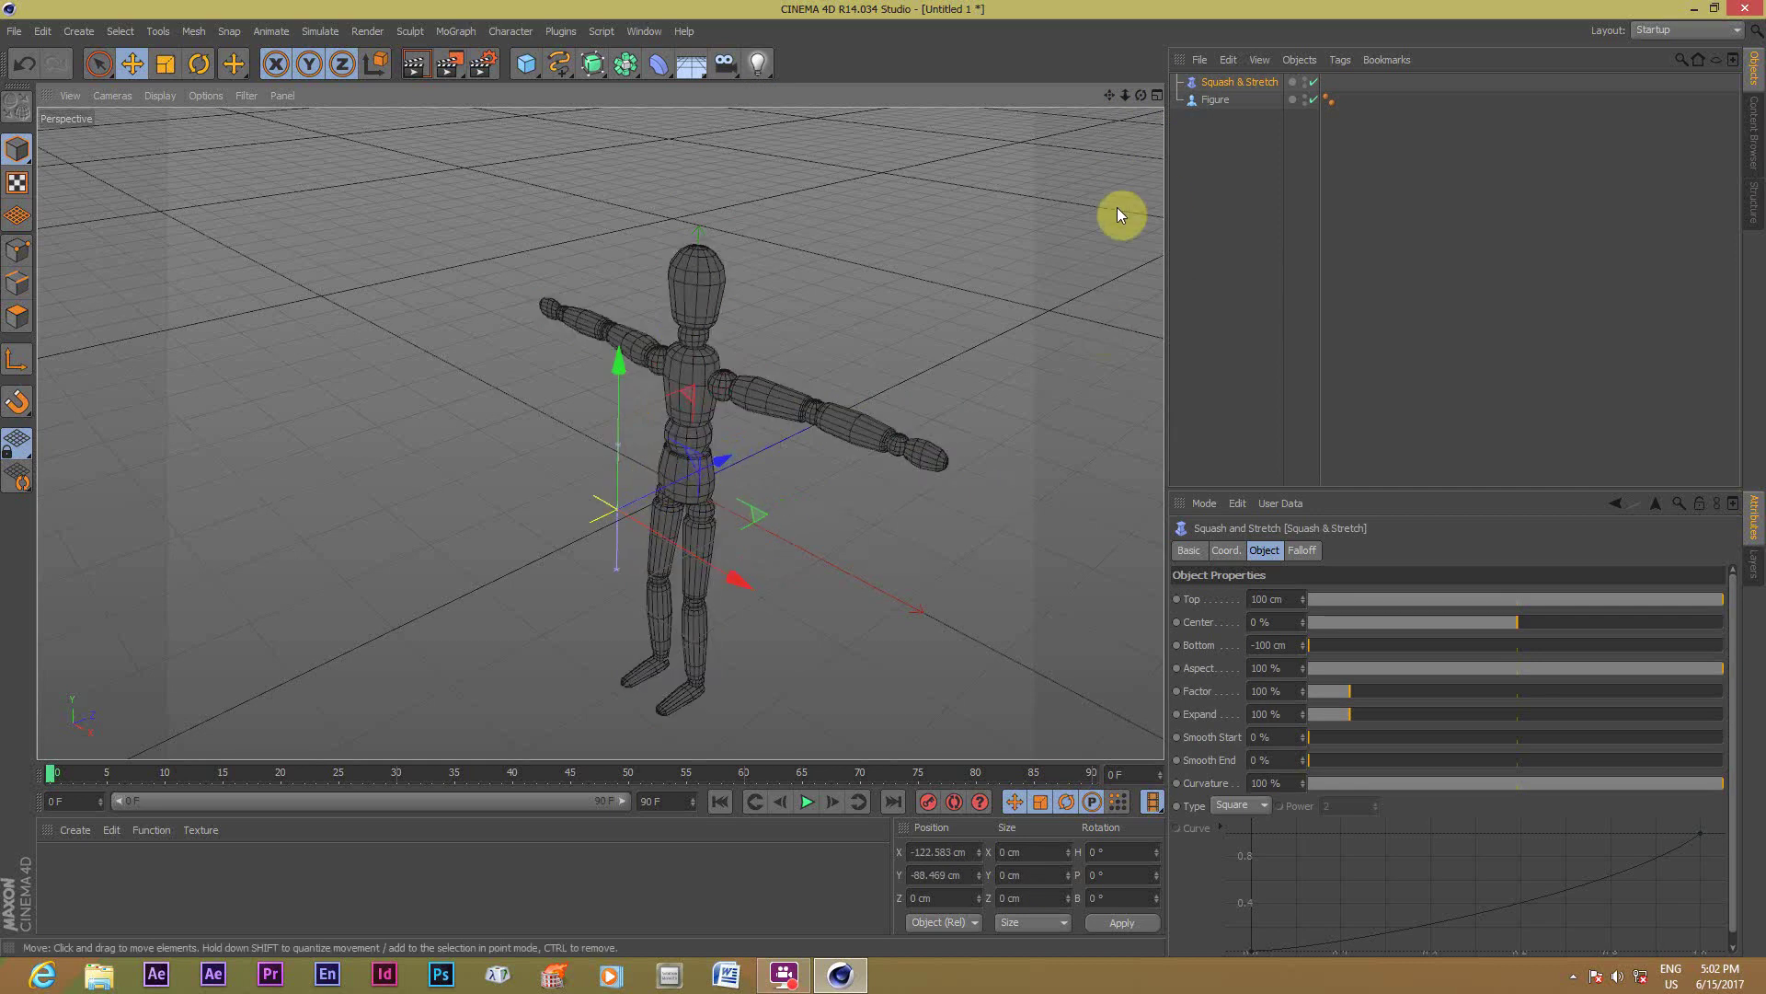
left_click(1154, 96)
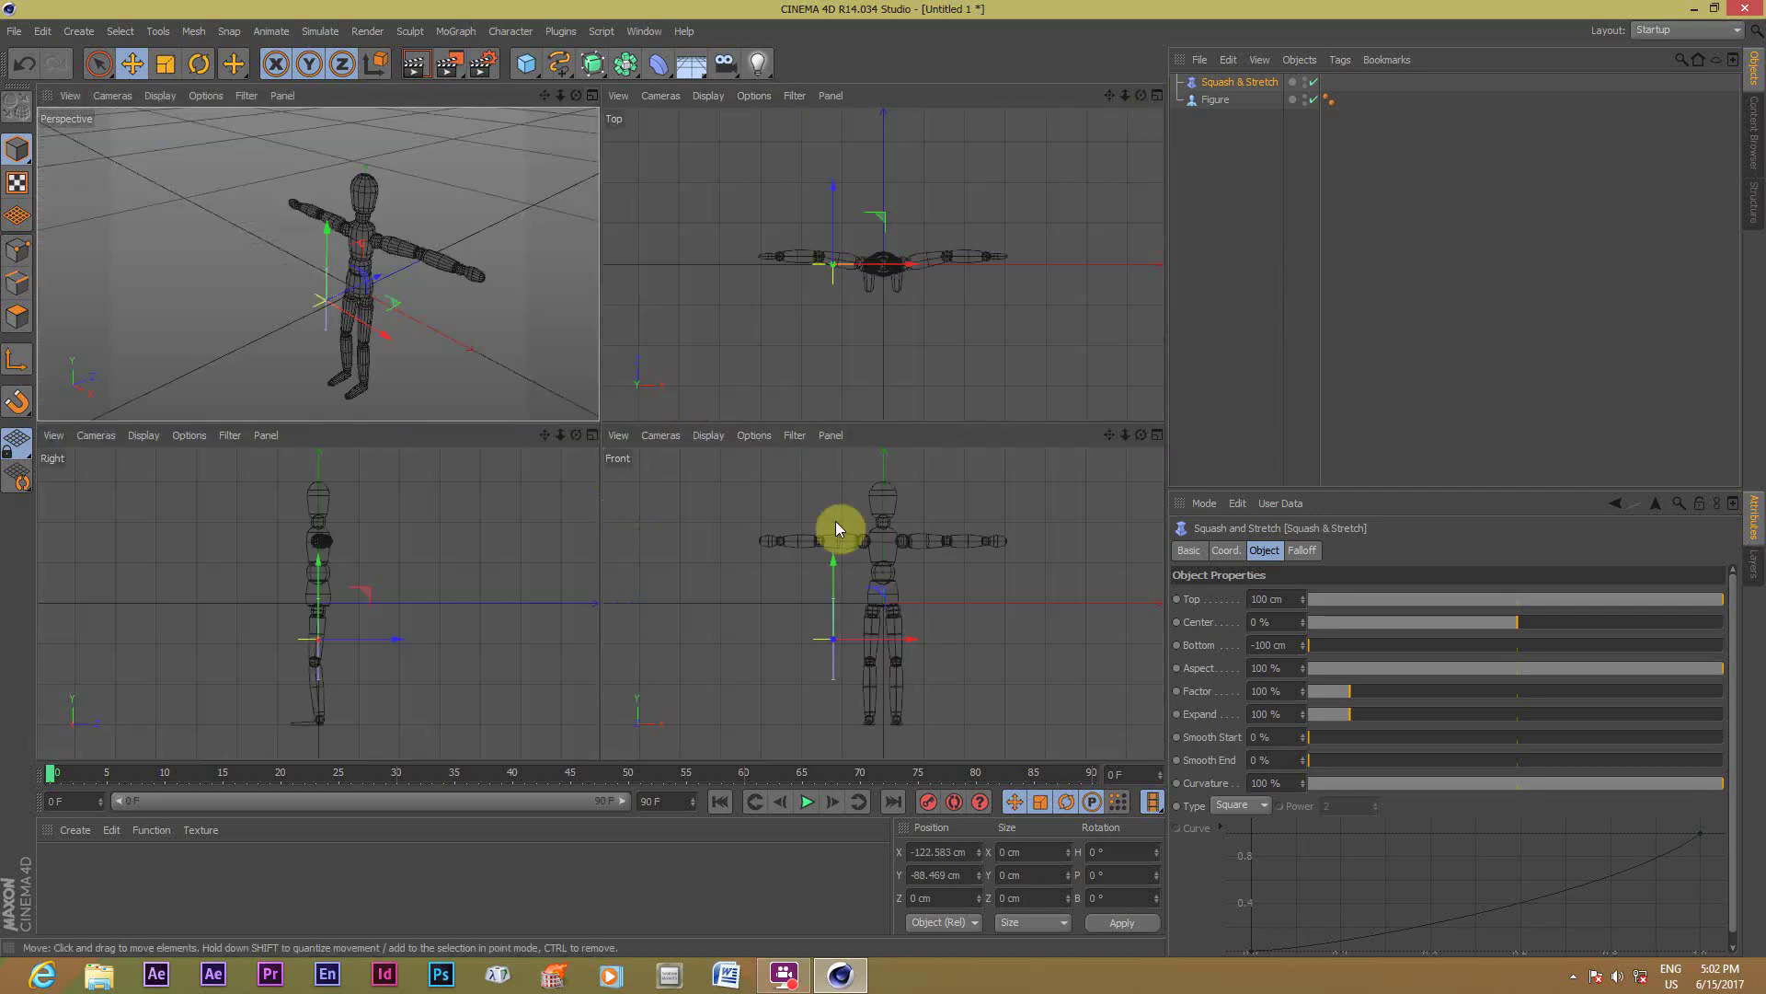
left_click(848, 579)
middle_click(804, 552)
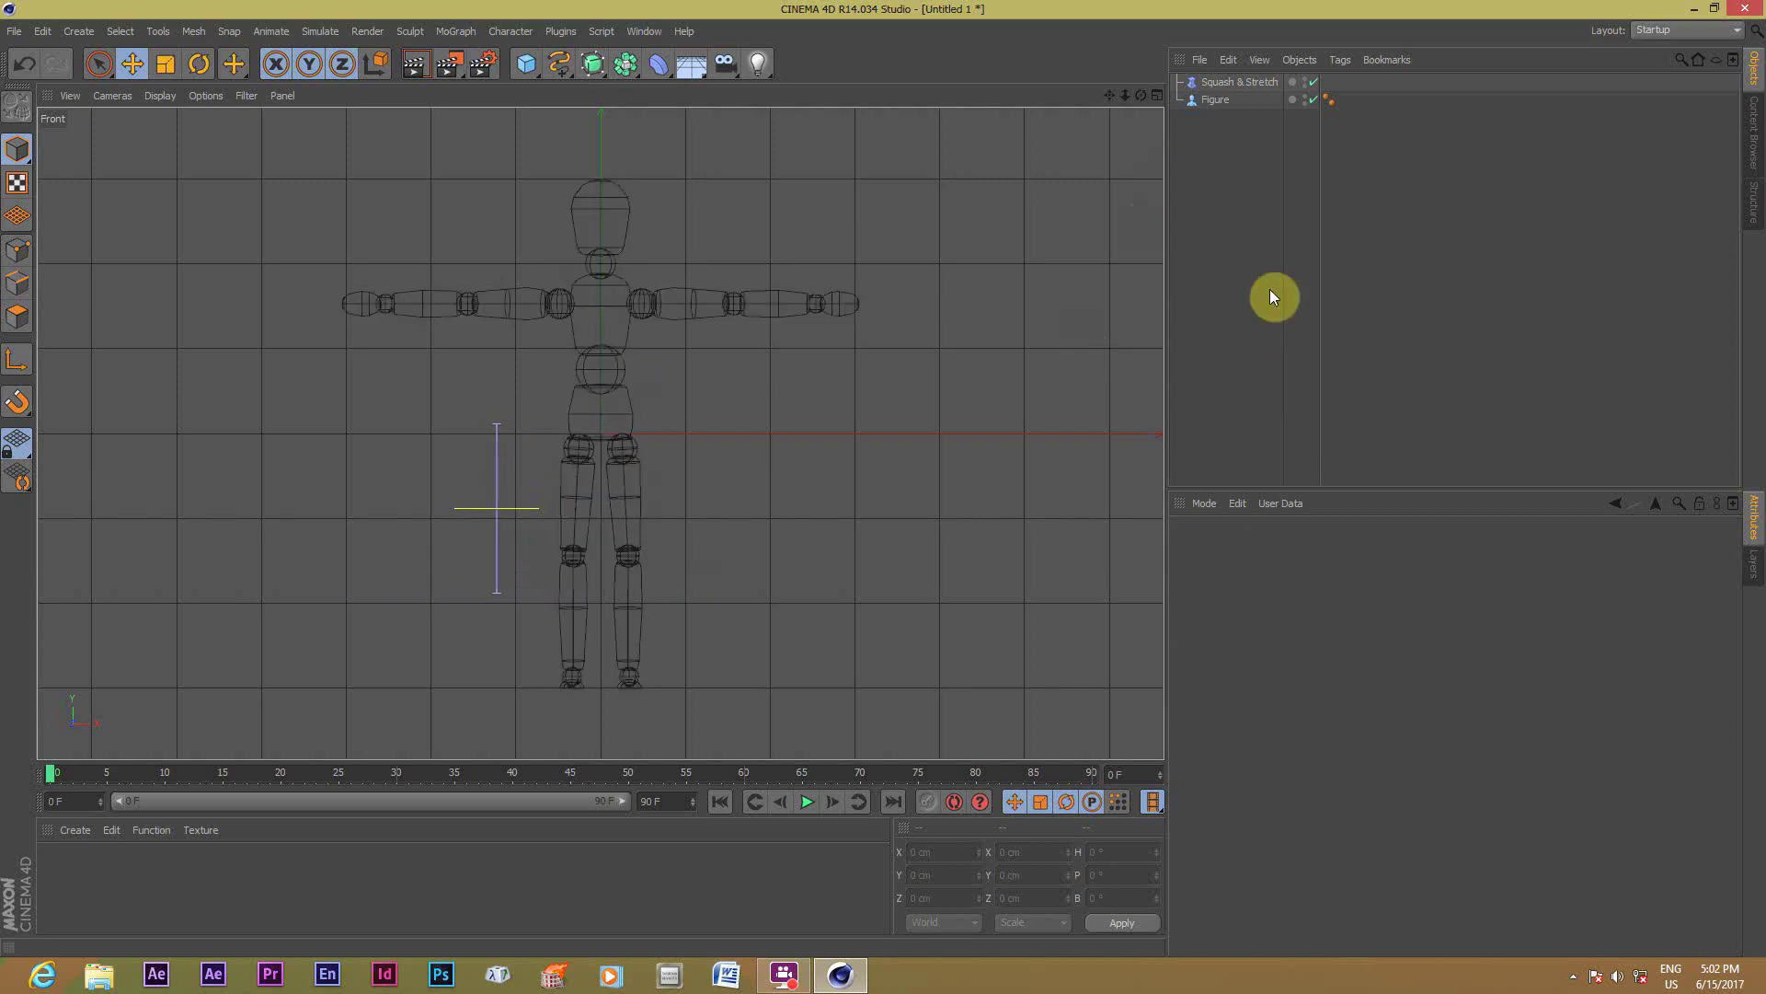
Set the deformer's Top to 380 cm and Bottom to -213 cm.
left_click(1245, 81)
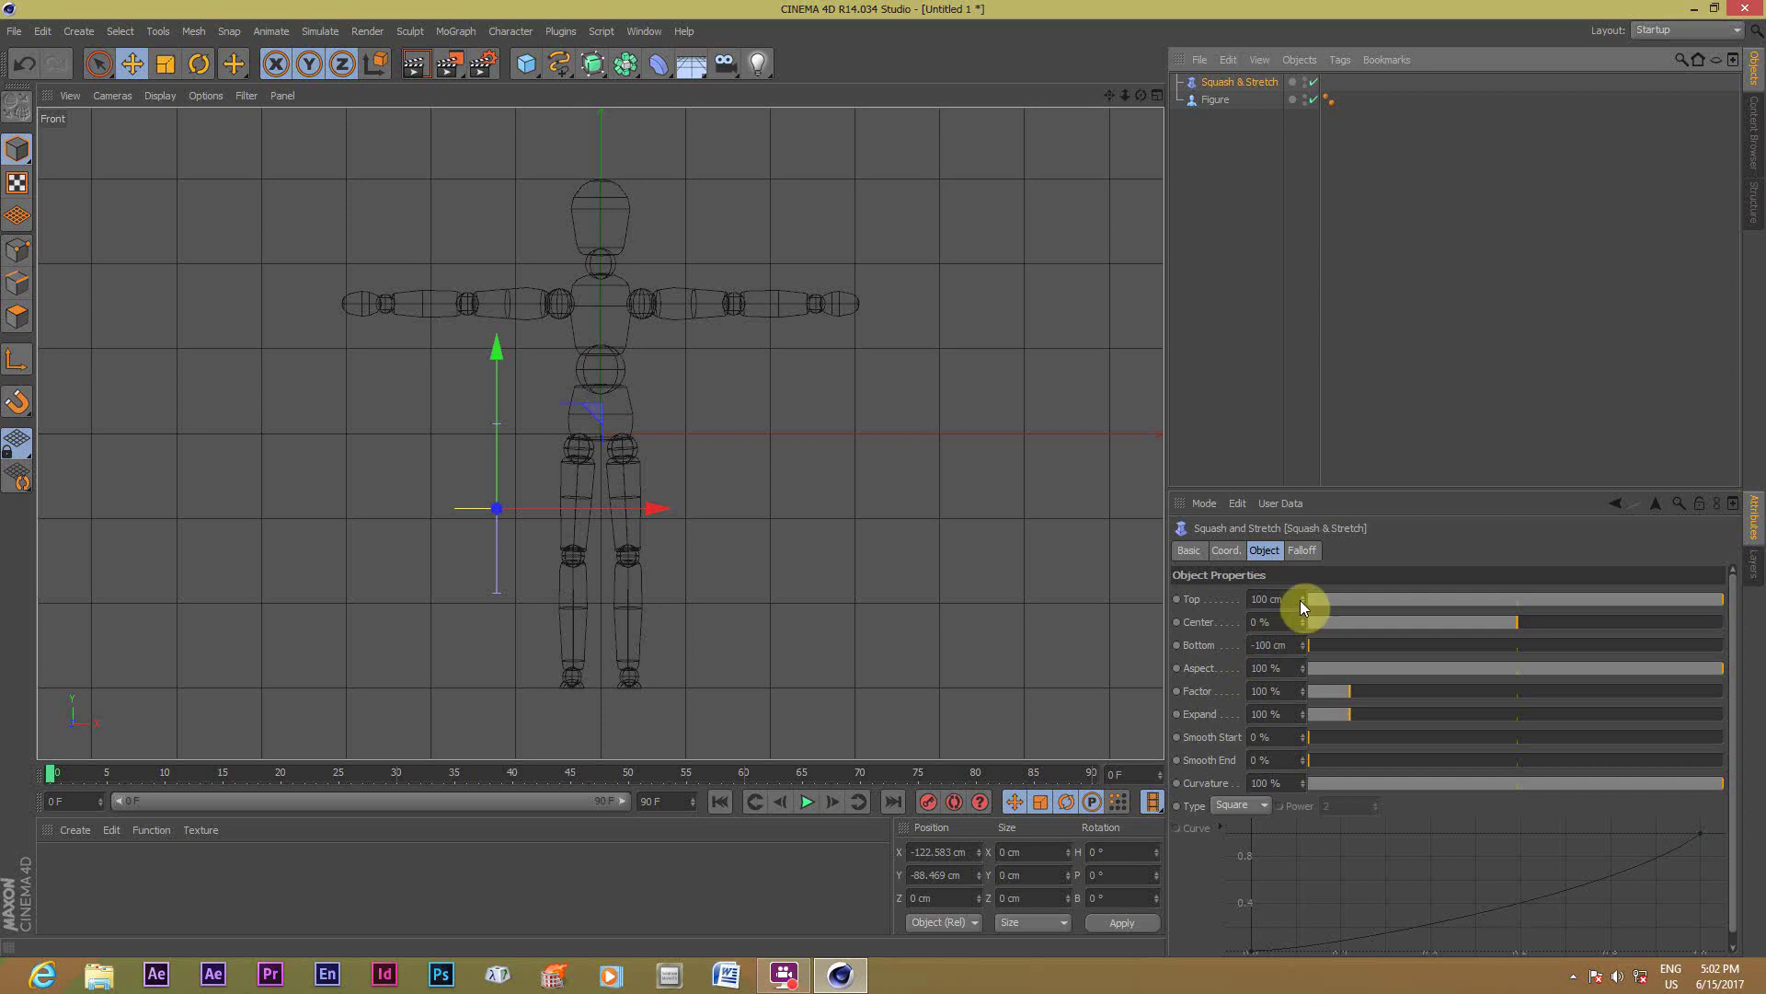
left_click_drag(1302, 599, 1303, 516)
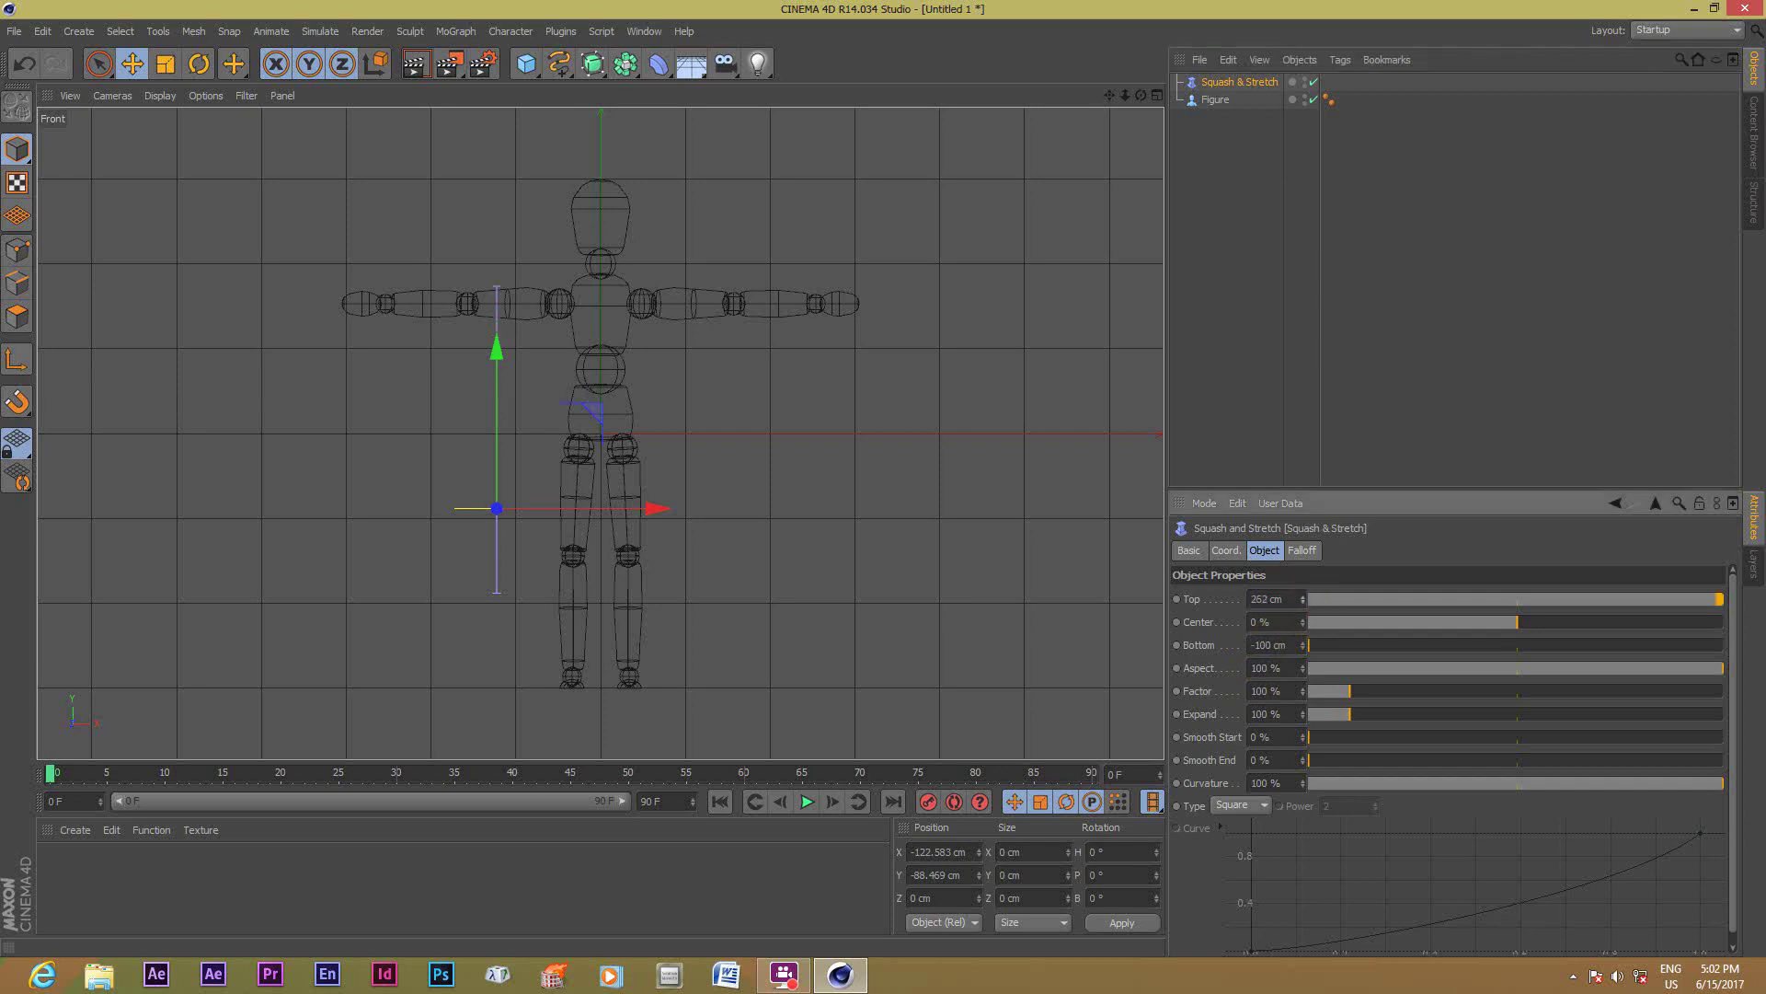
left_click_drag(1303, 599, 1303, 588)
left_click_drag(1304, 649, 1305, 754)
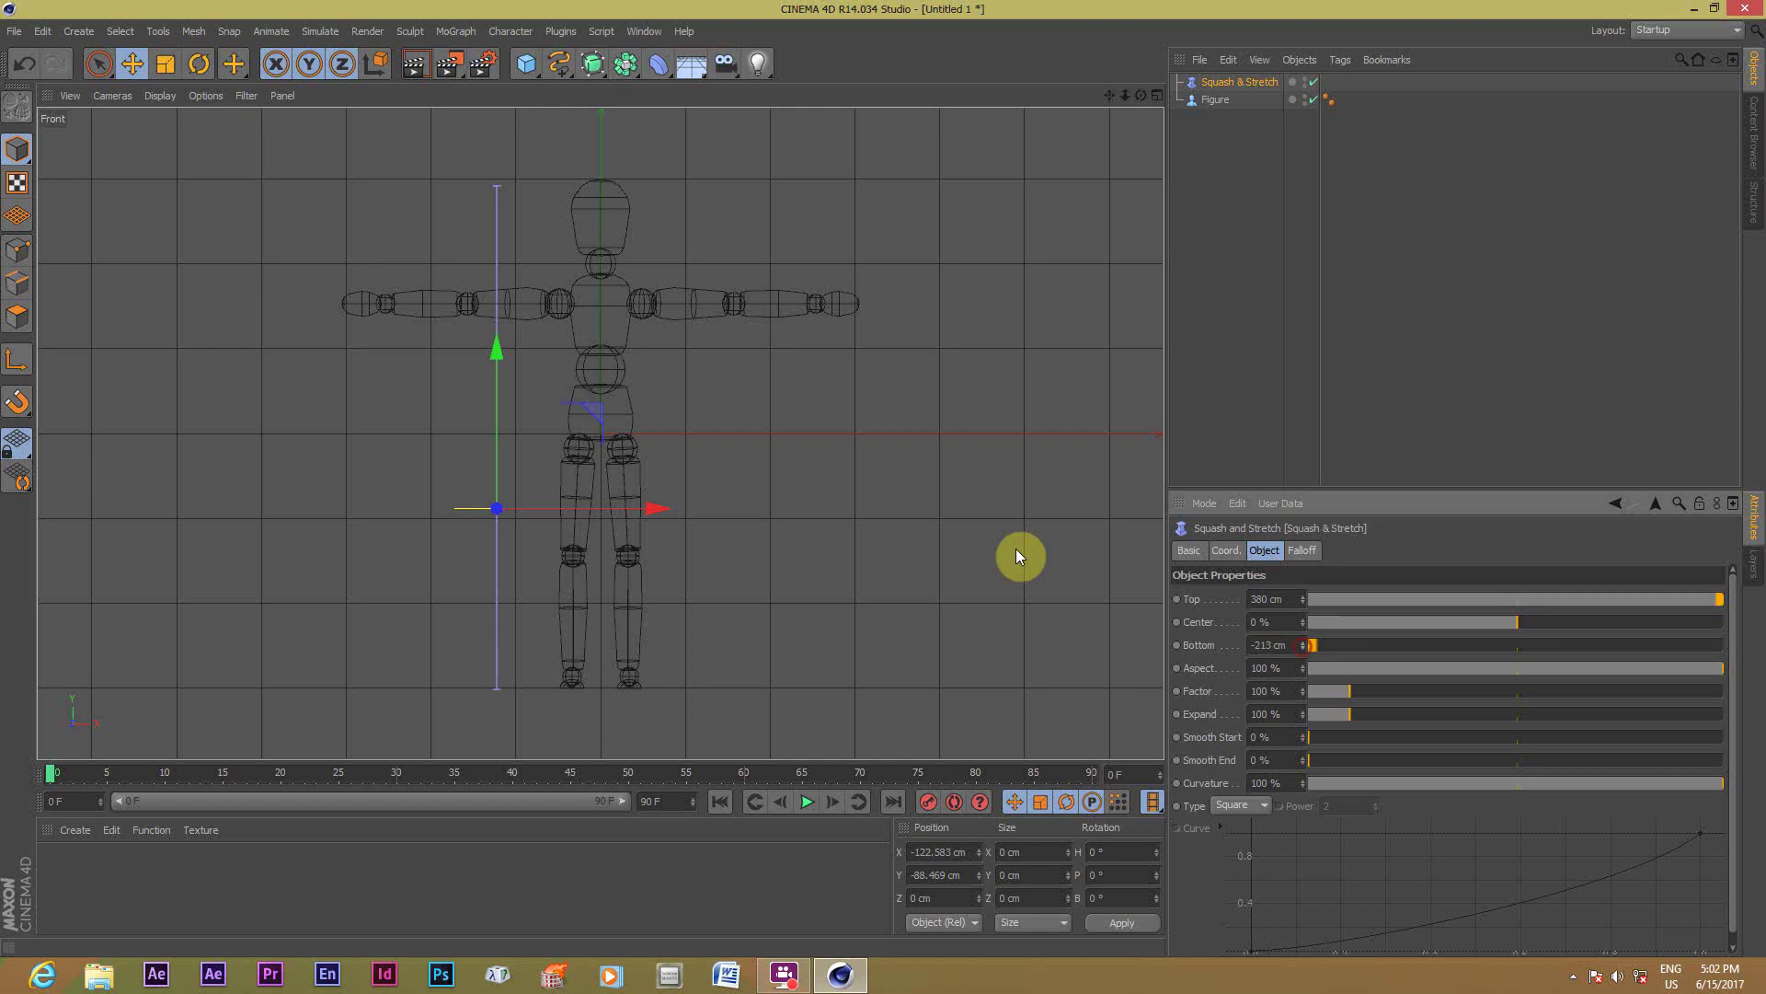
left_click(1157, 96)
Nudge the Squash & Stretch deformer forward in Z, parent it under Figure, and set Factor to 45 %.
middle_click(429, 327)
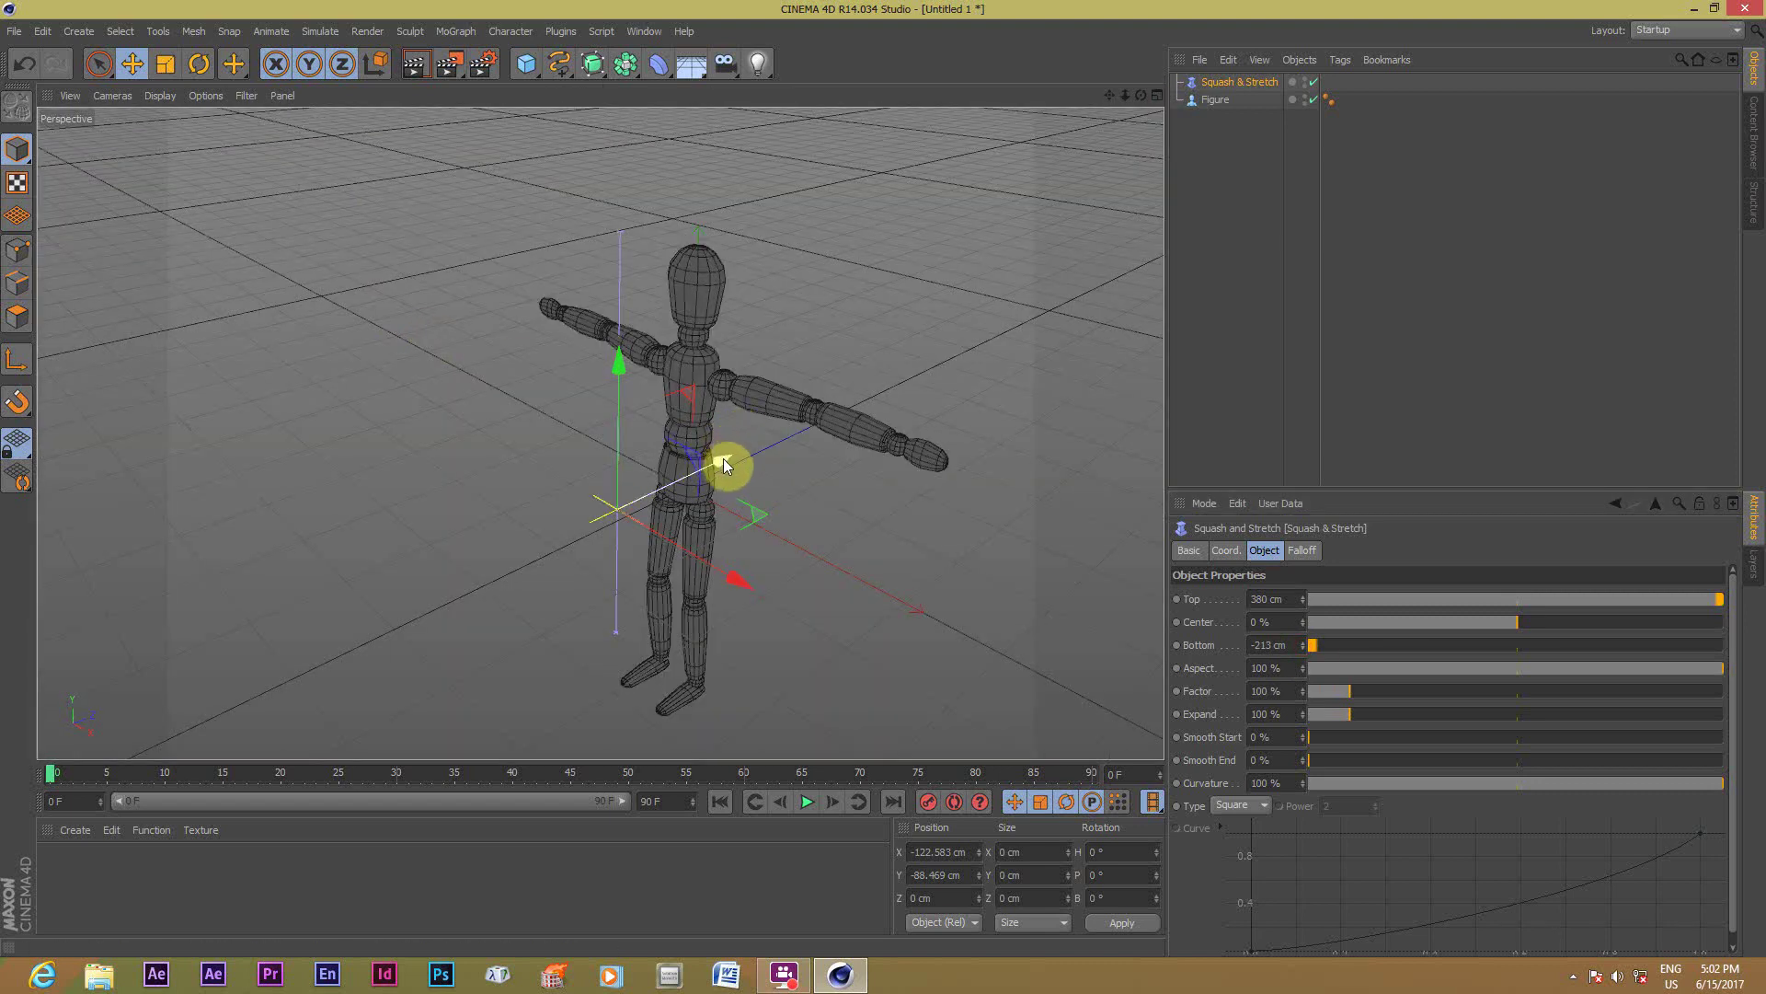
left_click_drag(726, 460, 805, 464)
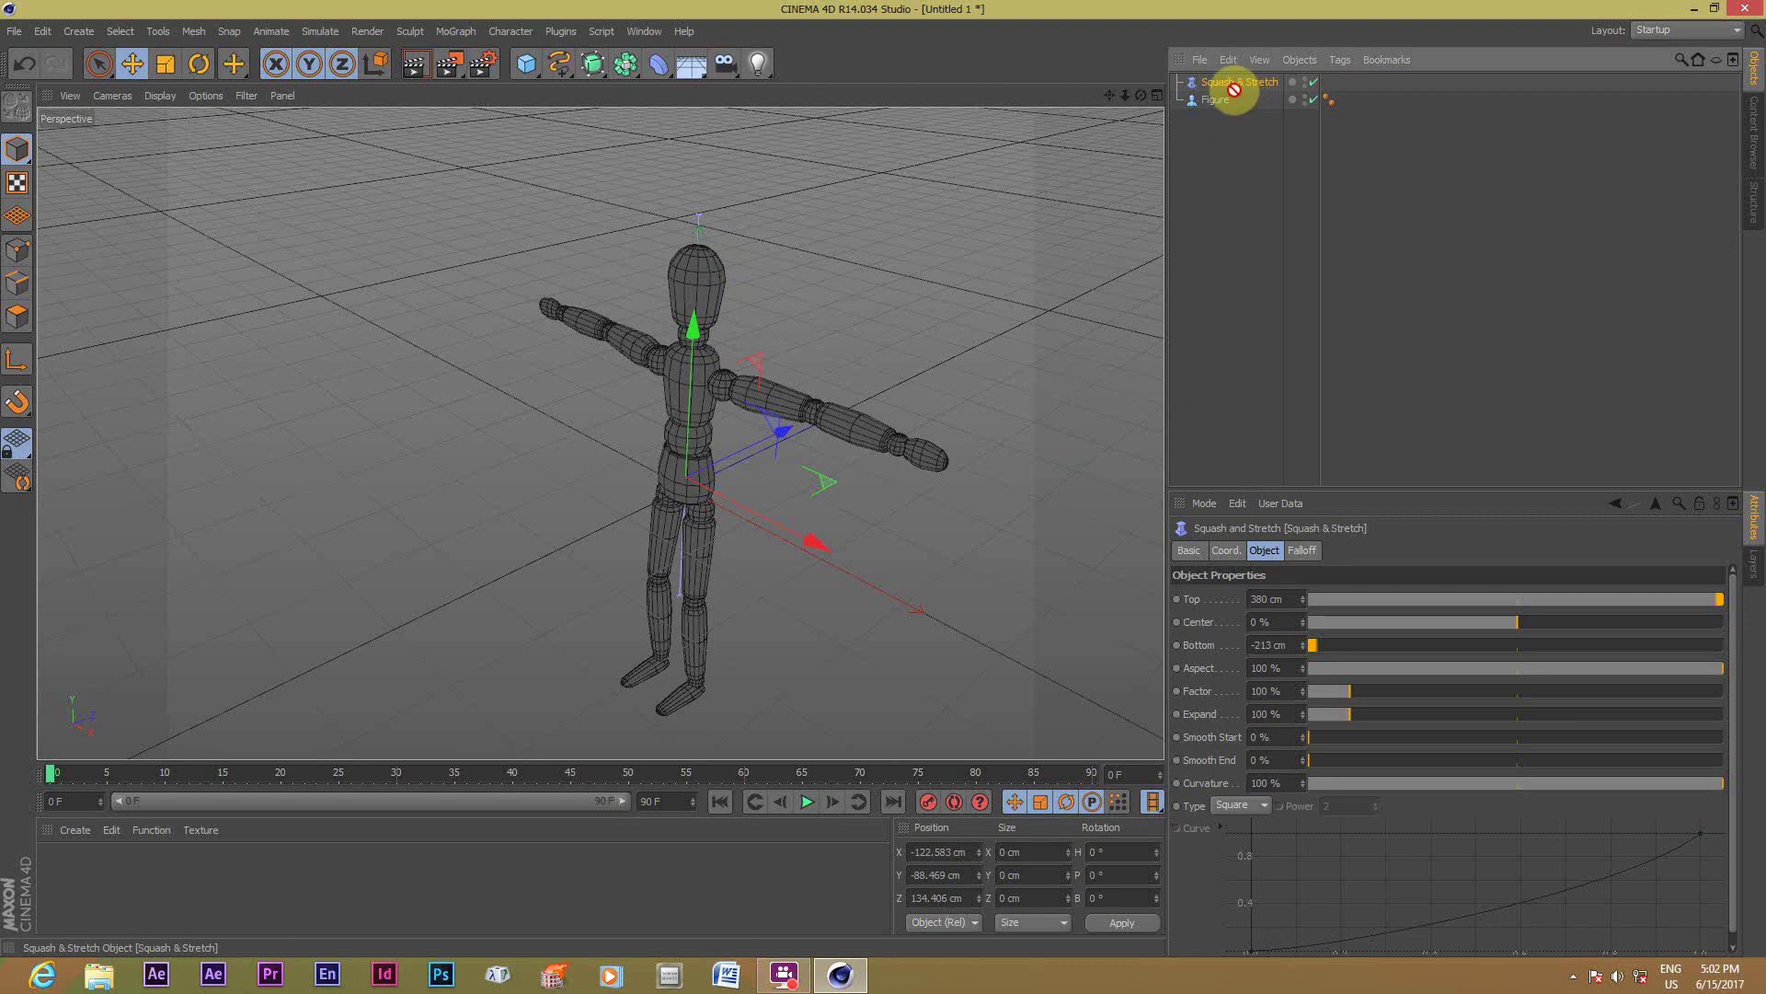
left_click_drag(1239, 81, 1223, 103)
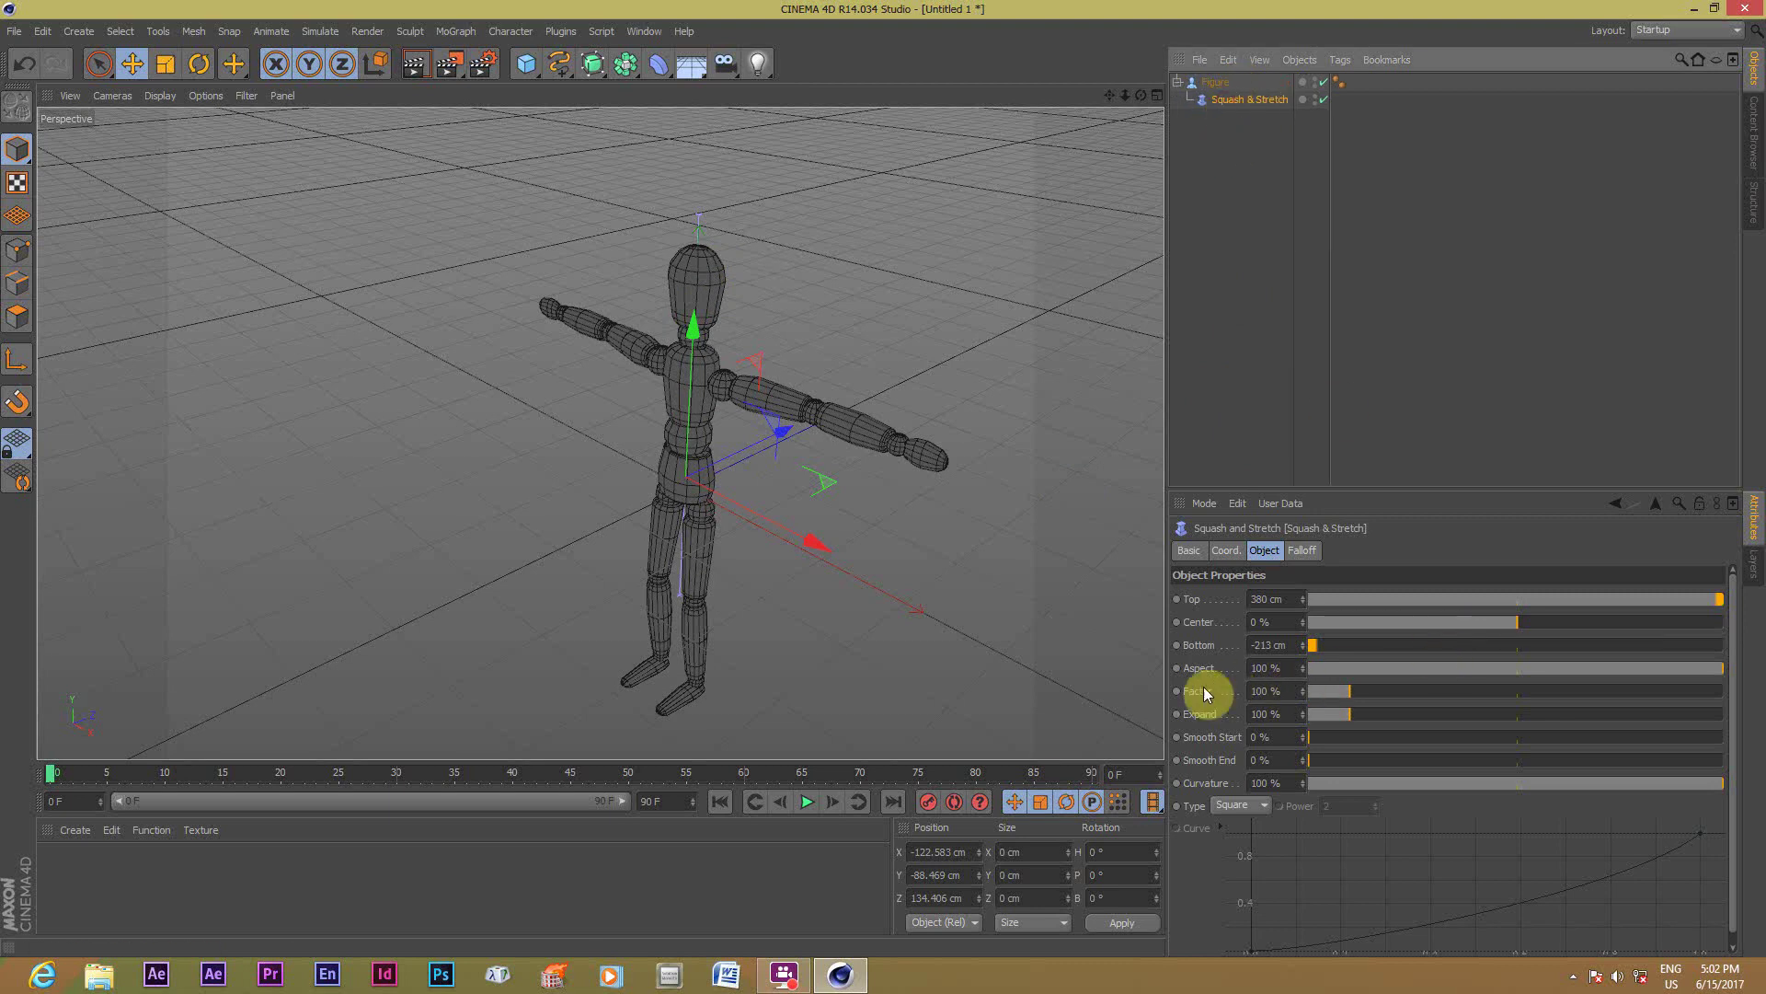
mouse_move(1348, 692)
left_mouse_down()
mouse_move(1394, 692)
mouse_move(1325, 714)
left_mouse_up()
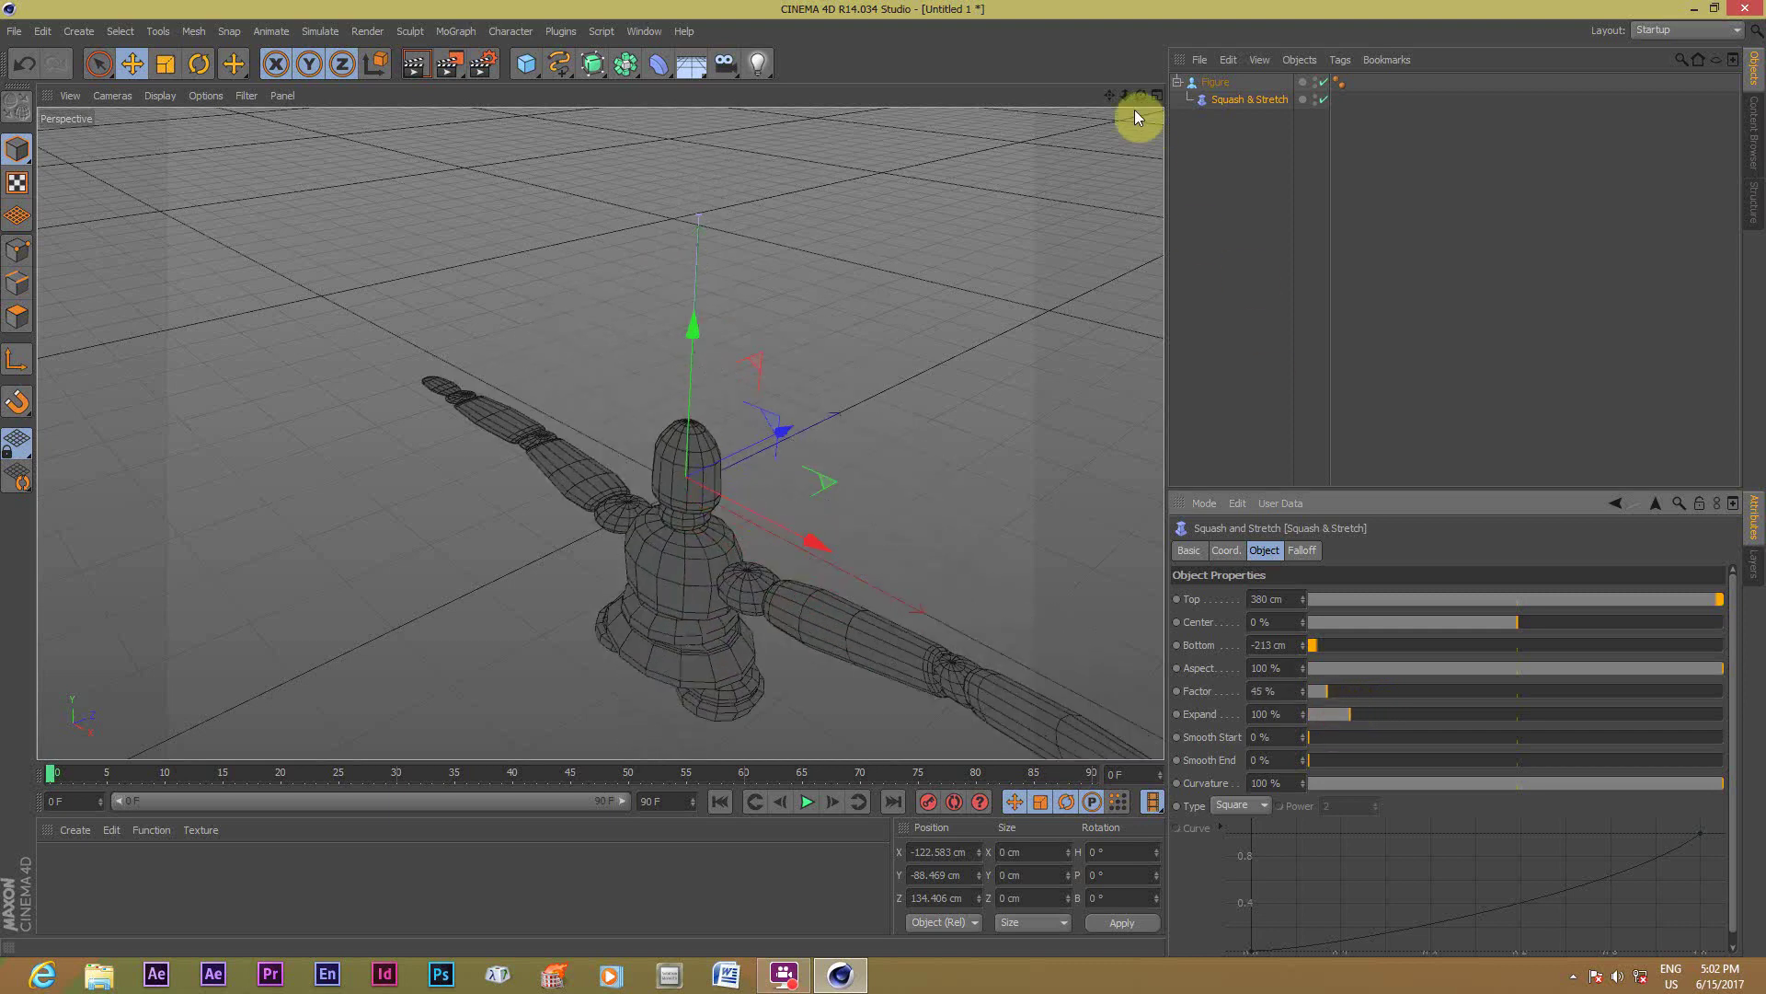
Centre the Squash & Stretch deformer on the Figure at X 0.502 cm, Z -1.523 cm.
left_click_drag(1139, 102, 600, 433)
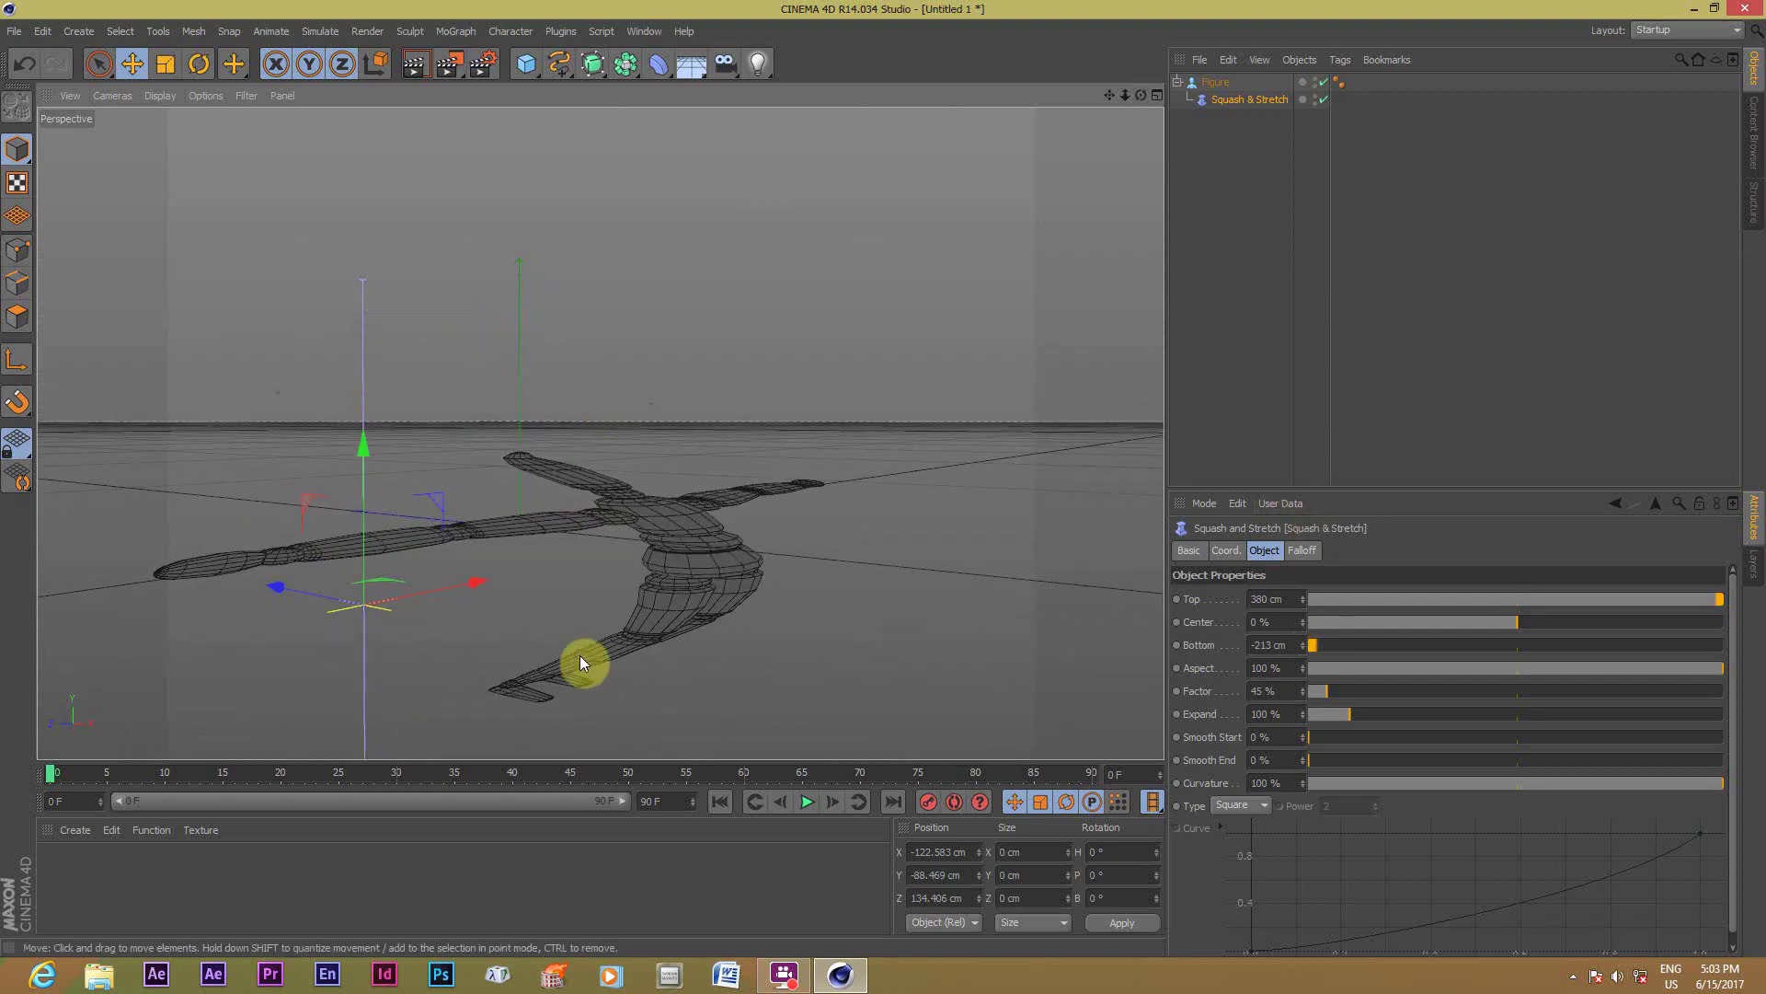
left_click_drag(486, 596, 620, 552)
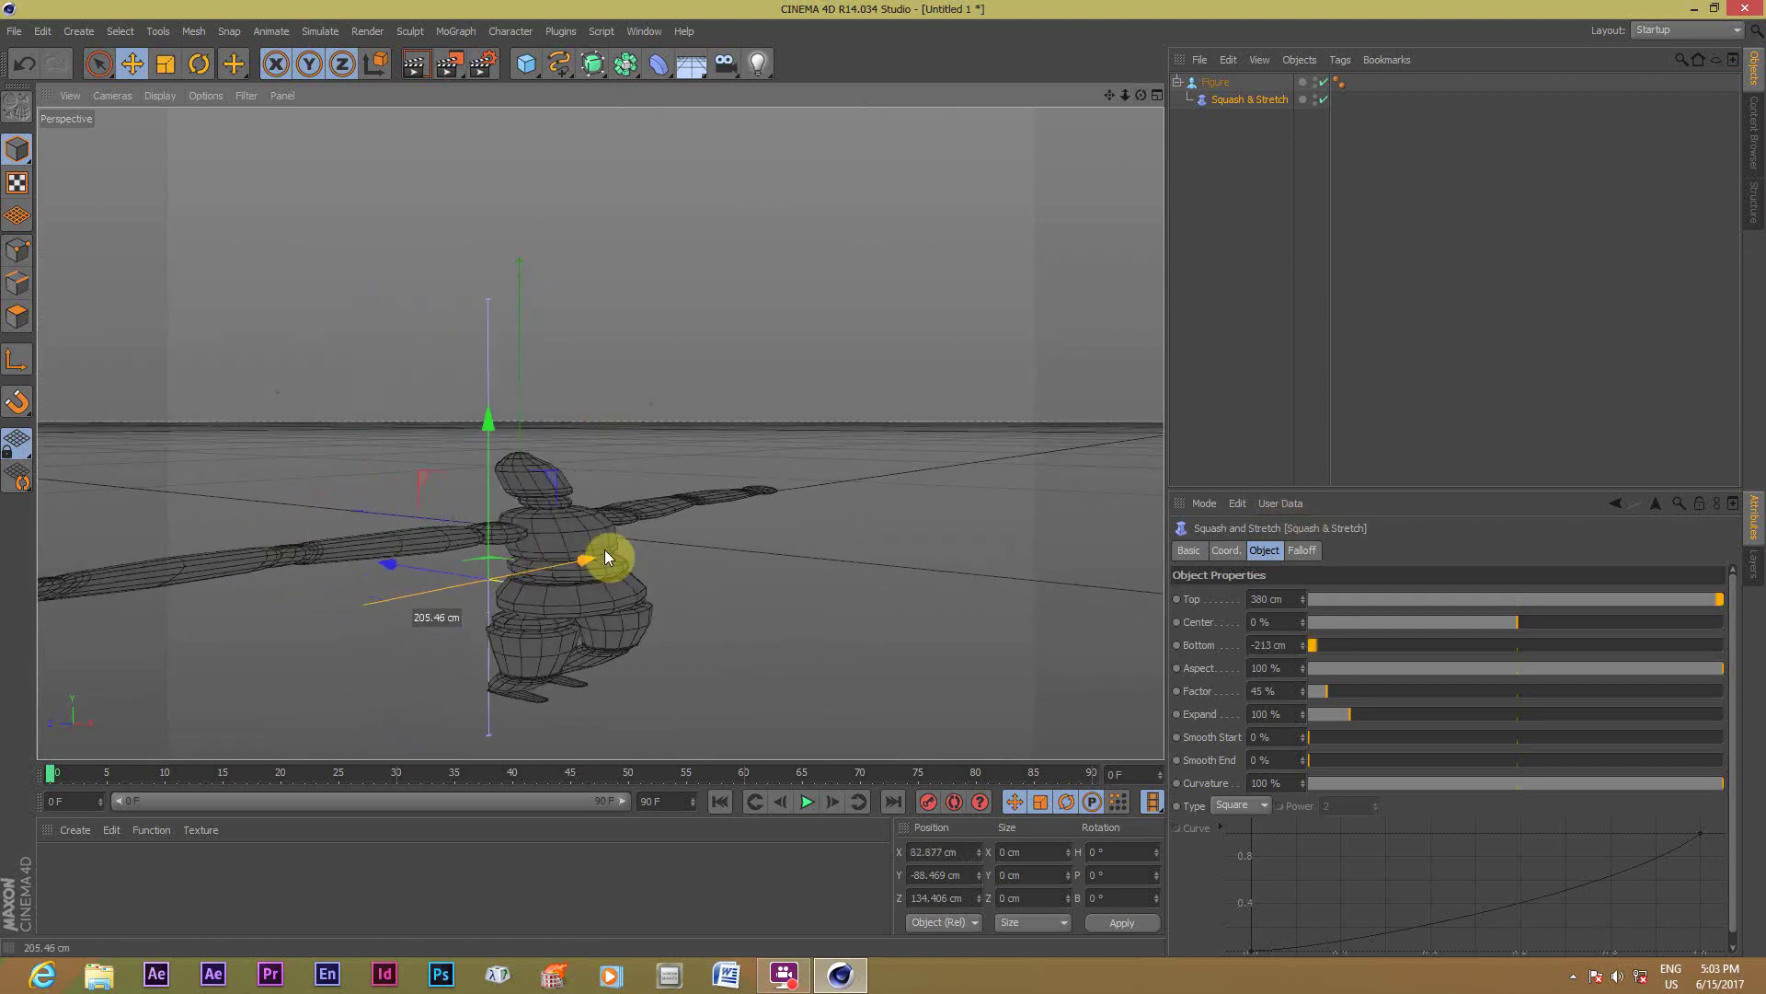
left_click_drag(750, 579, 761, 584, "alt")
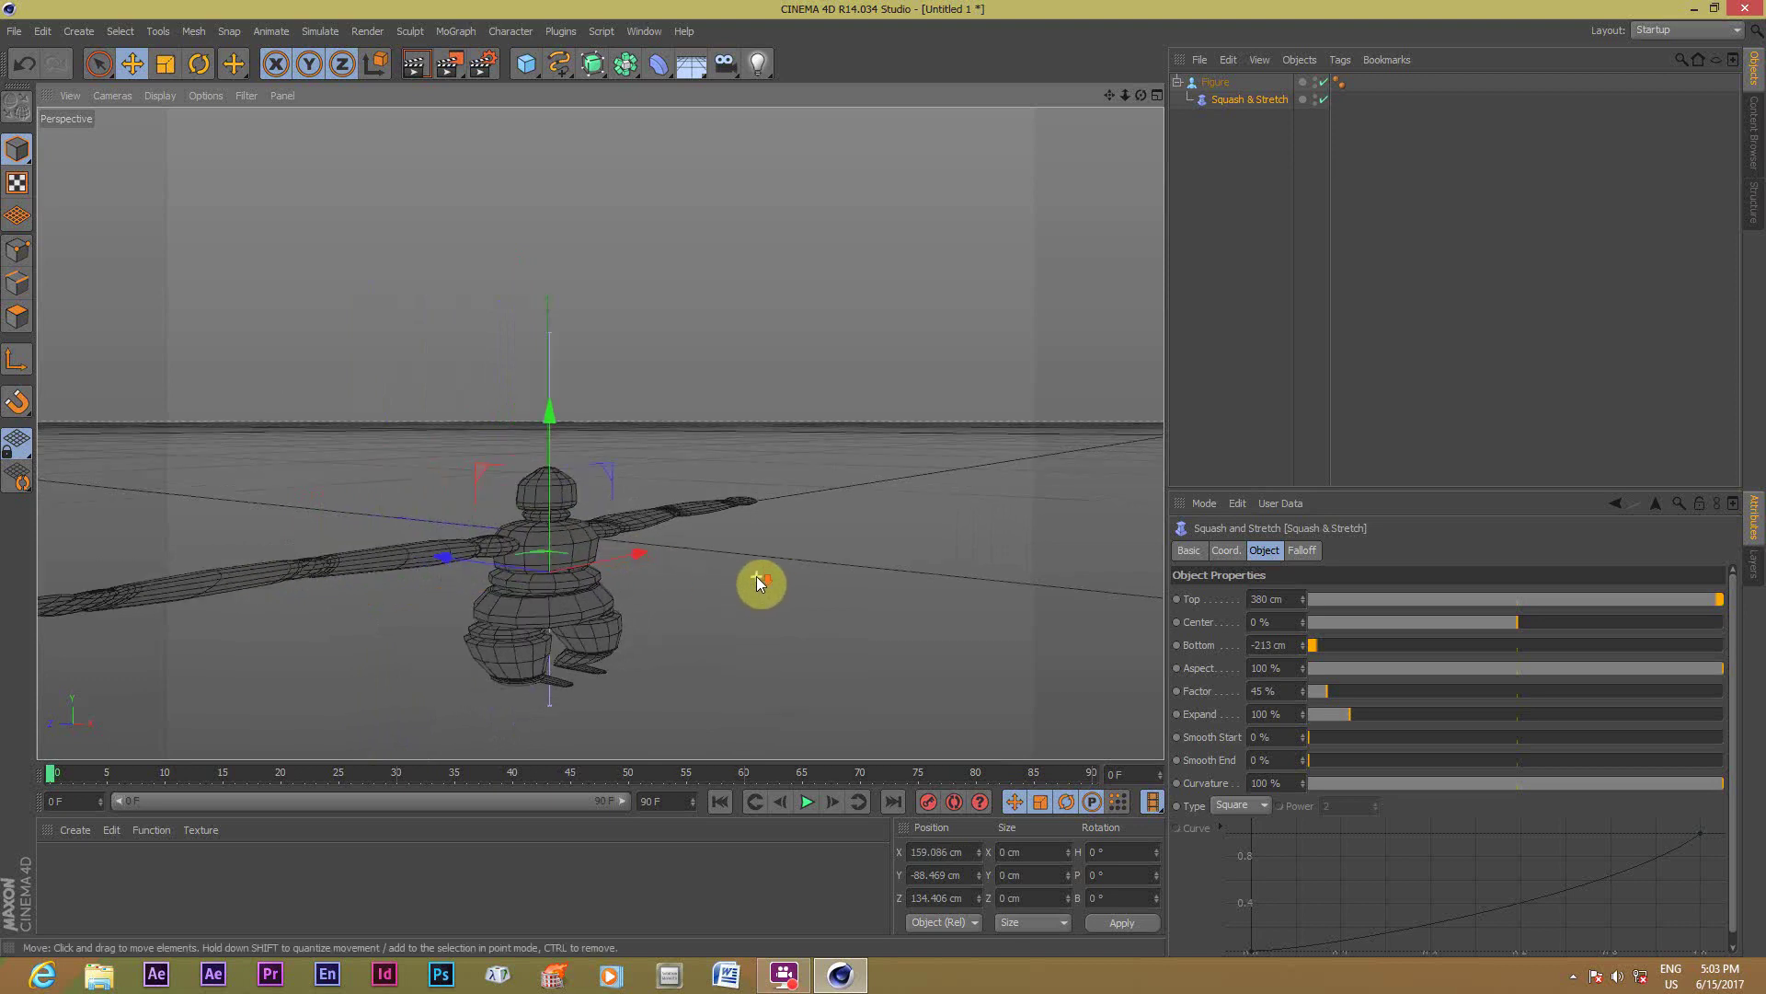
left_click(1161, 96)
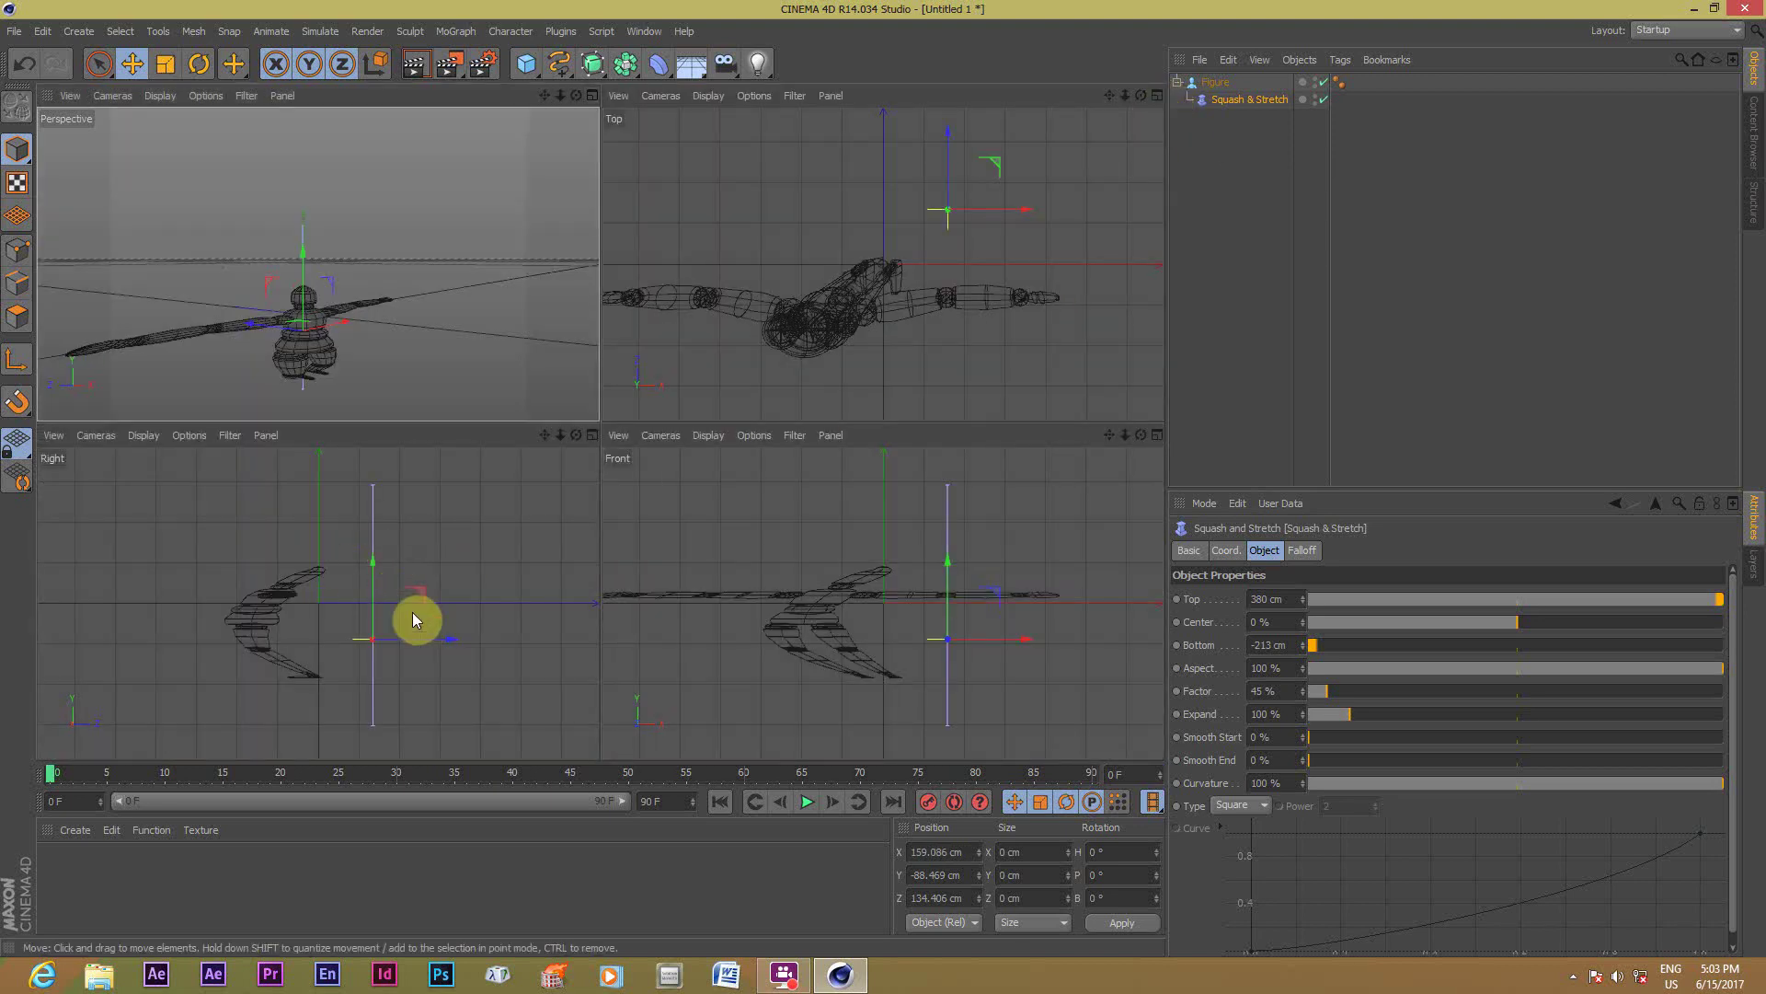
left_click_drag(445, 637, 390, 633)
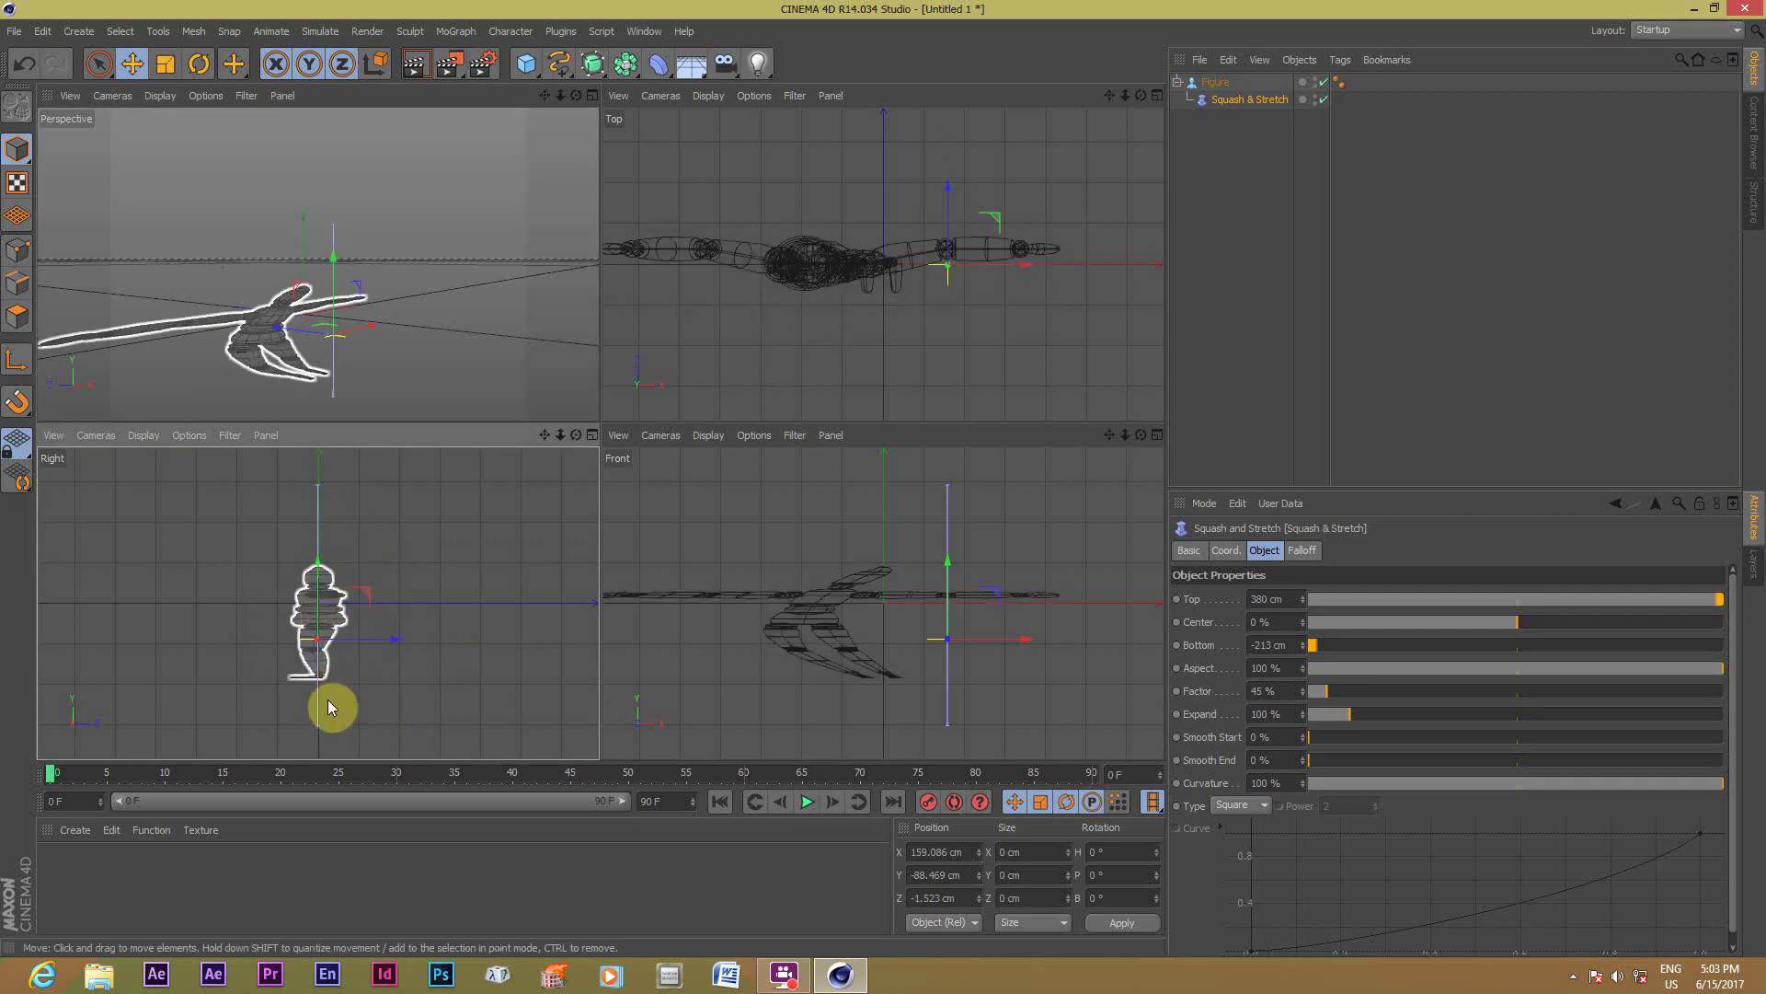
left_click_drag(1028, 641, 965, 644)
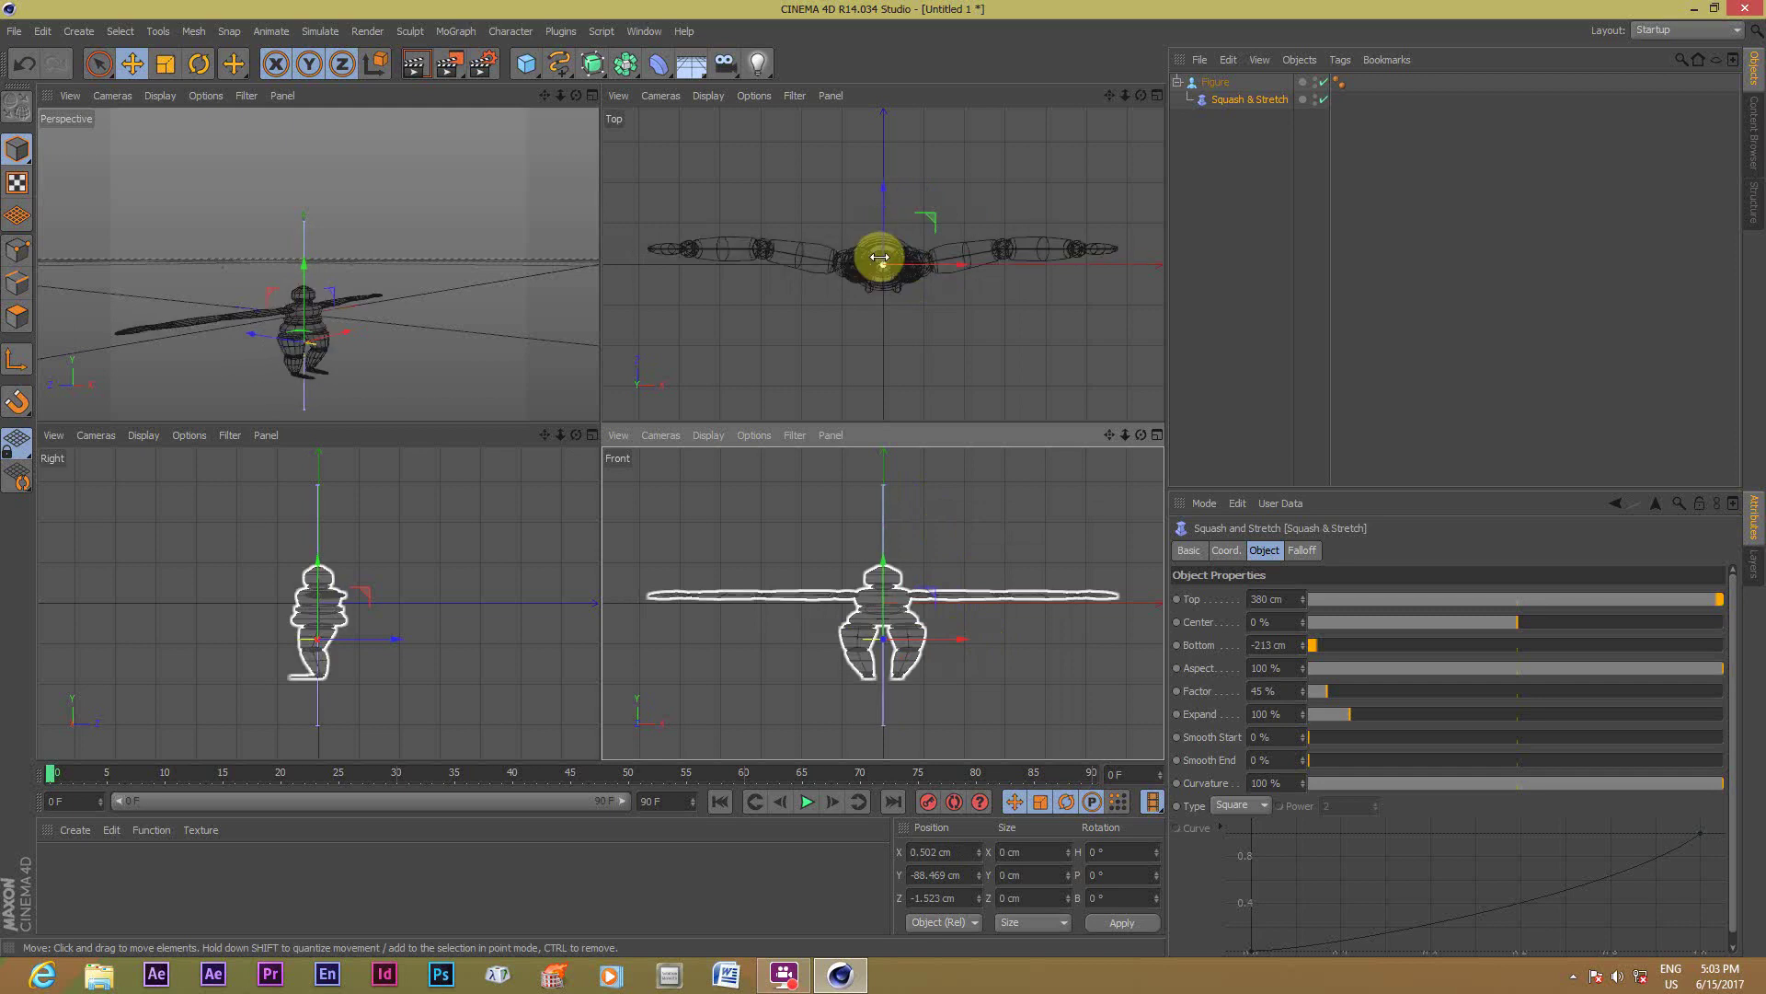
middle_click(303, 382)
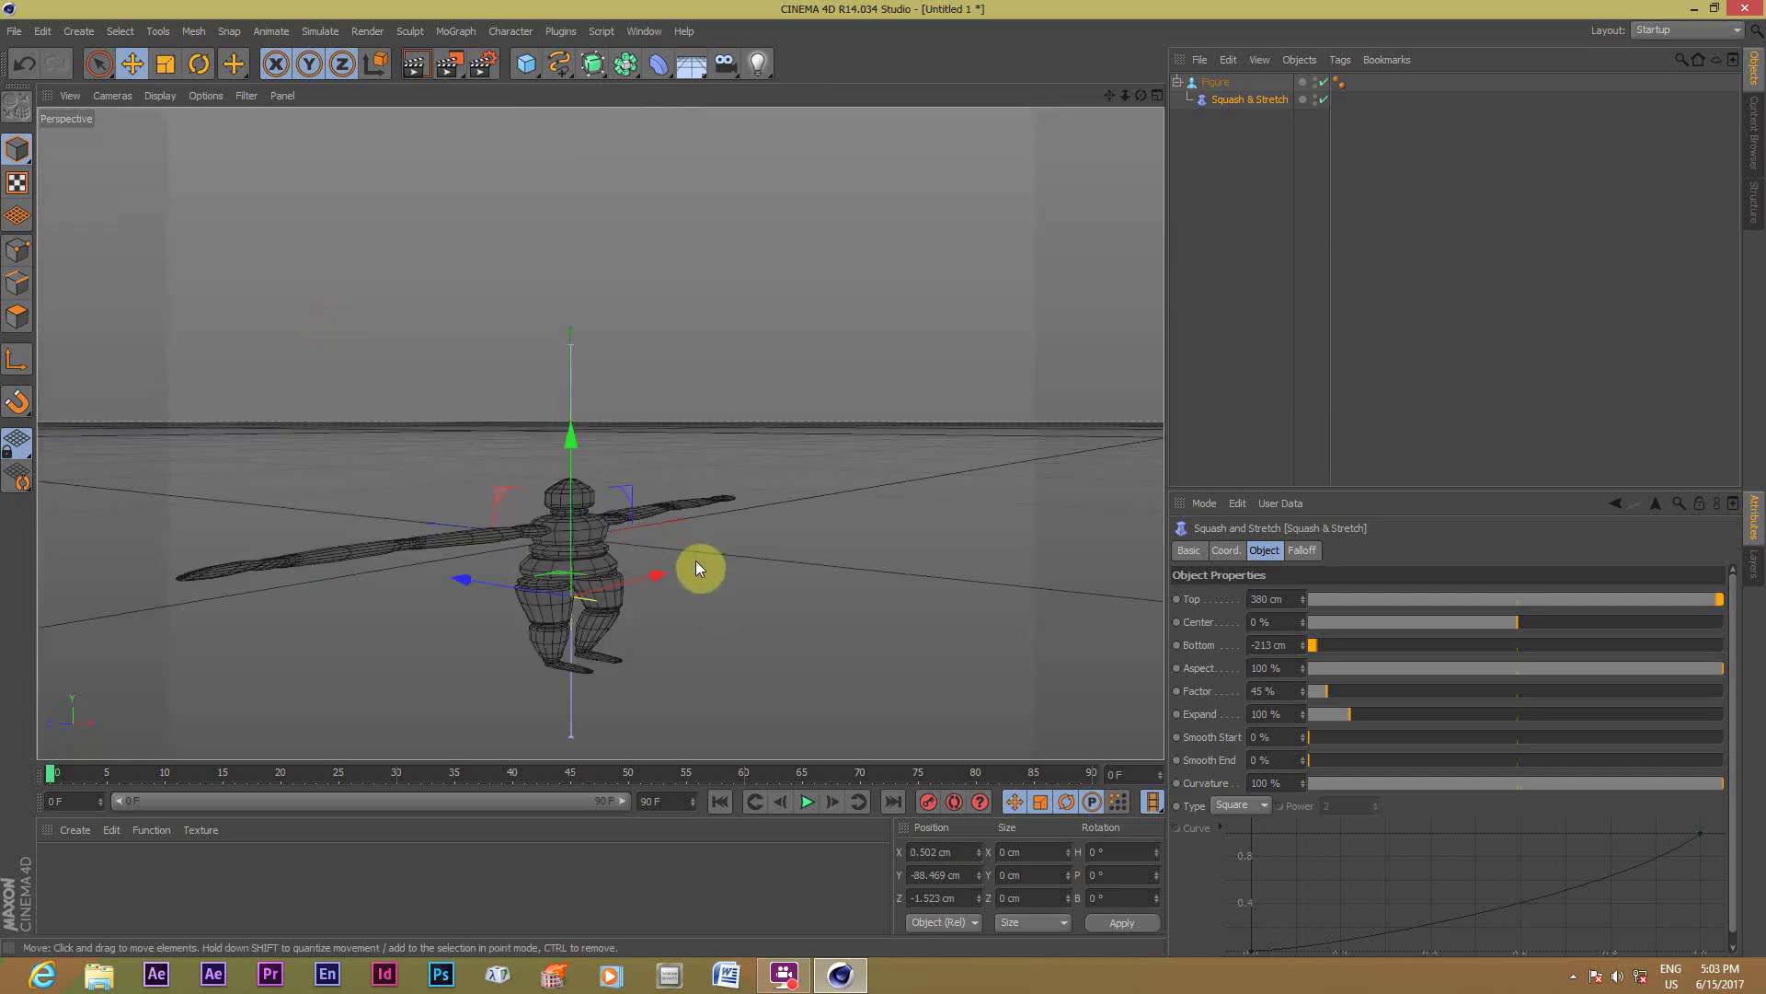
Set the Squash & Stretch Factor to 65 %.
mouse_move(1333, 700)
left_mouse_down()
mouse_move(1403, 686)
mouse_move(1315, 705)
mouse_move(1365, 699)
mouse_move(1338, 703)
left_mouse_up()
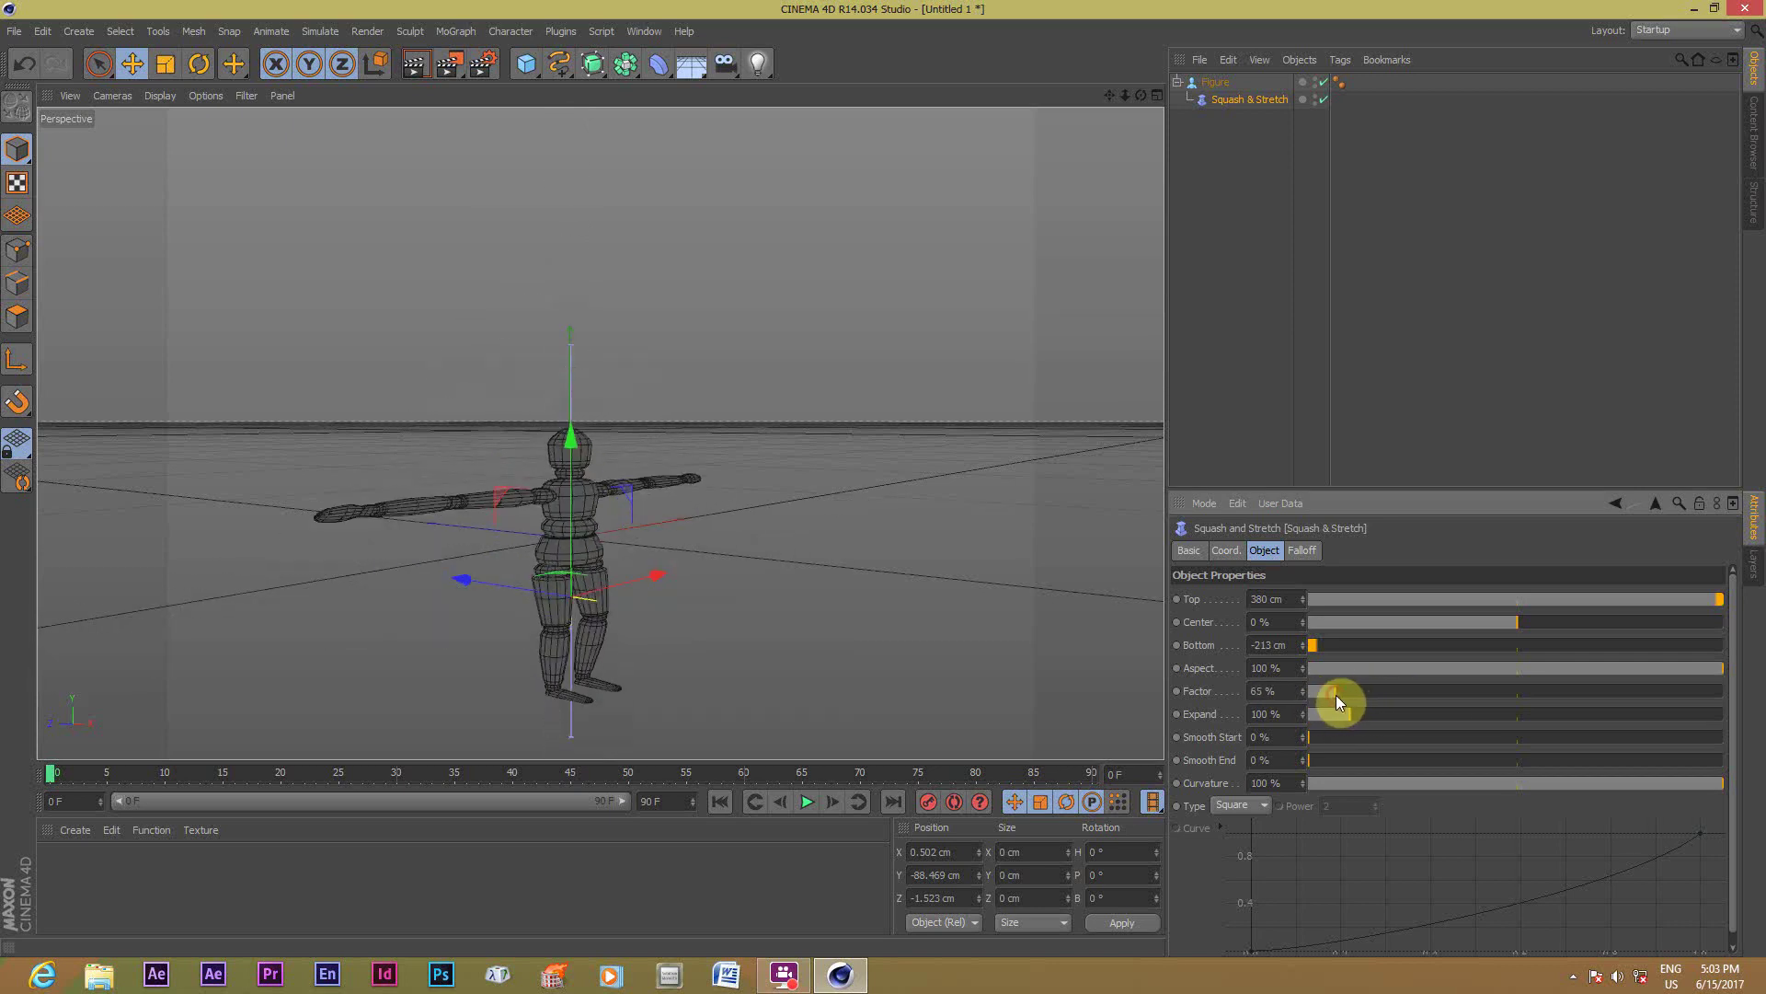